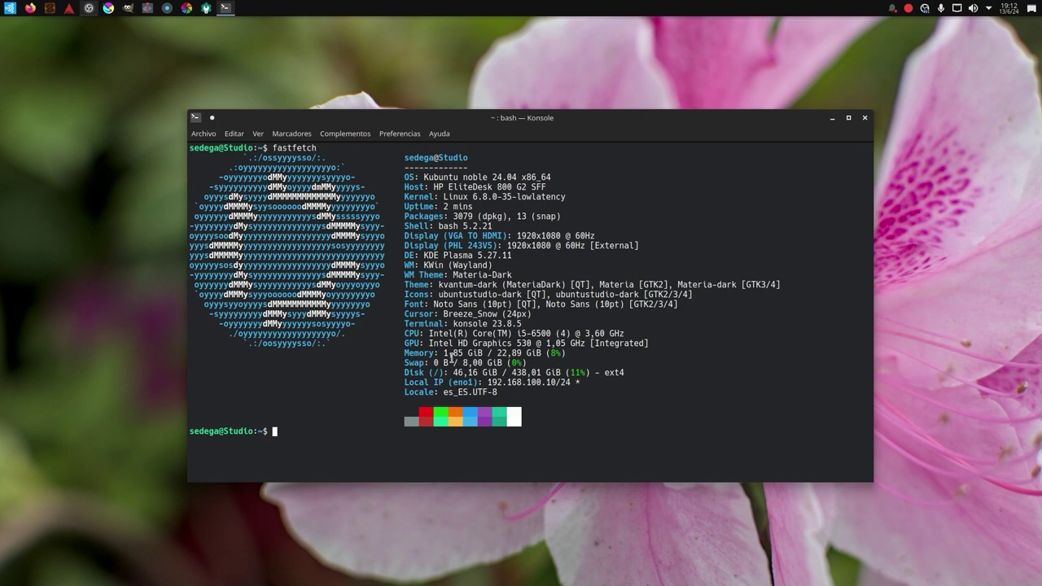
Step: Highlight the memory usage line in the fastfetch output and close the terminal window
{"action": "left_click_drag", "start_coordinate": [441, 356], "coordinate": [563, 353]}
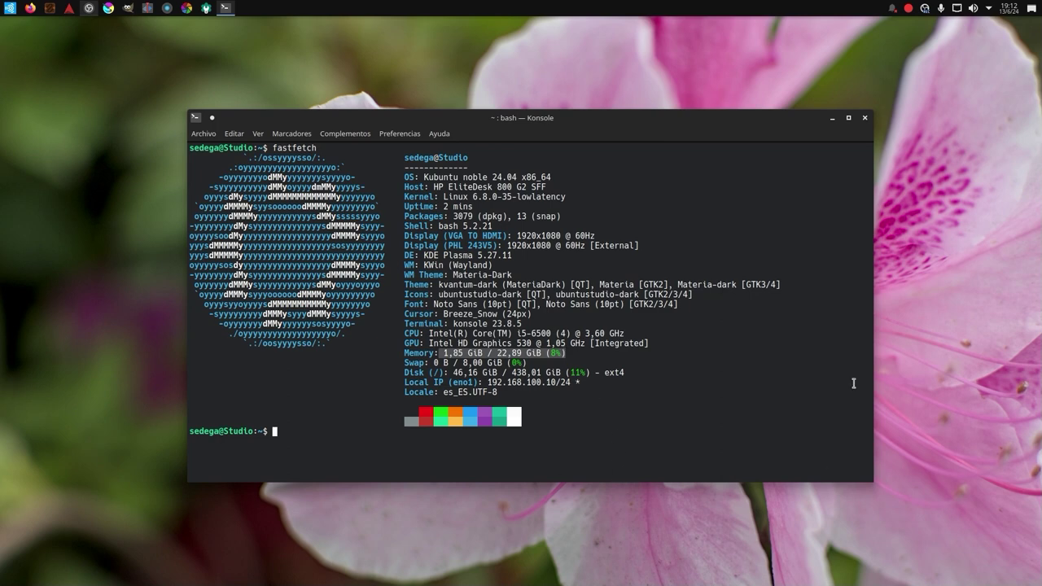
{"action": "left_click", "coordinate": [865, 118]}
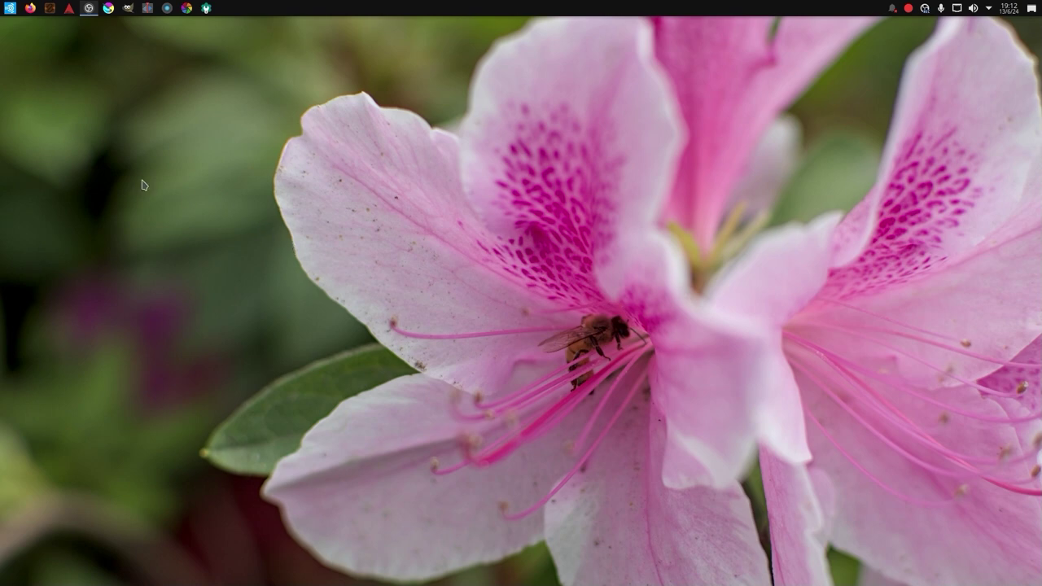
Step: Open the Dolphin file manager and go to the Descargas folder
{"action": "left_click", "coordinate": [9, 8]}
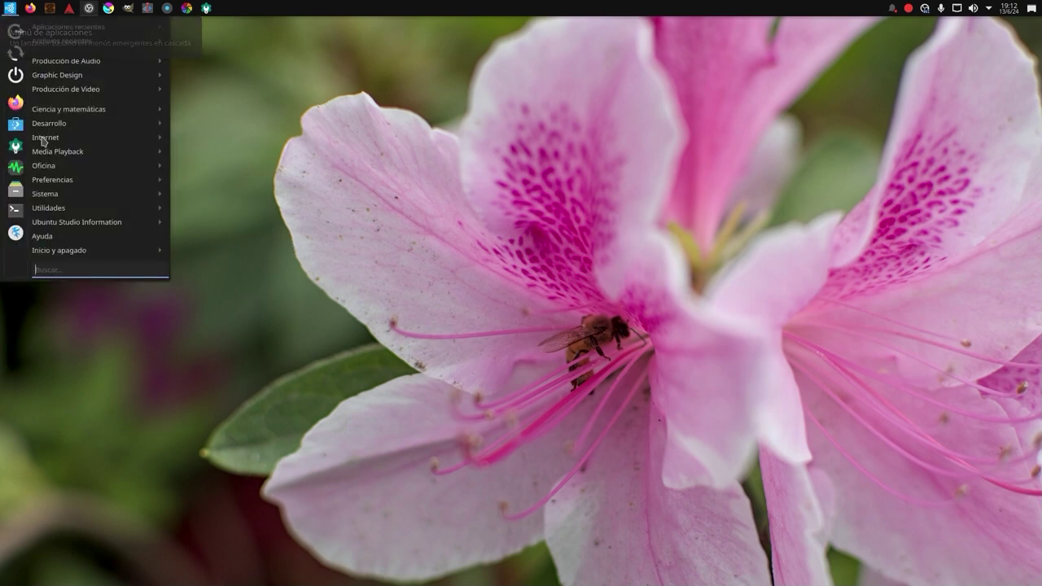
{"action": "left_click", "coordinate": [16, 191]}
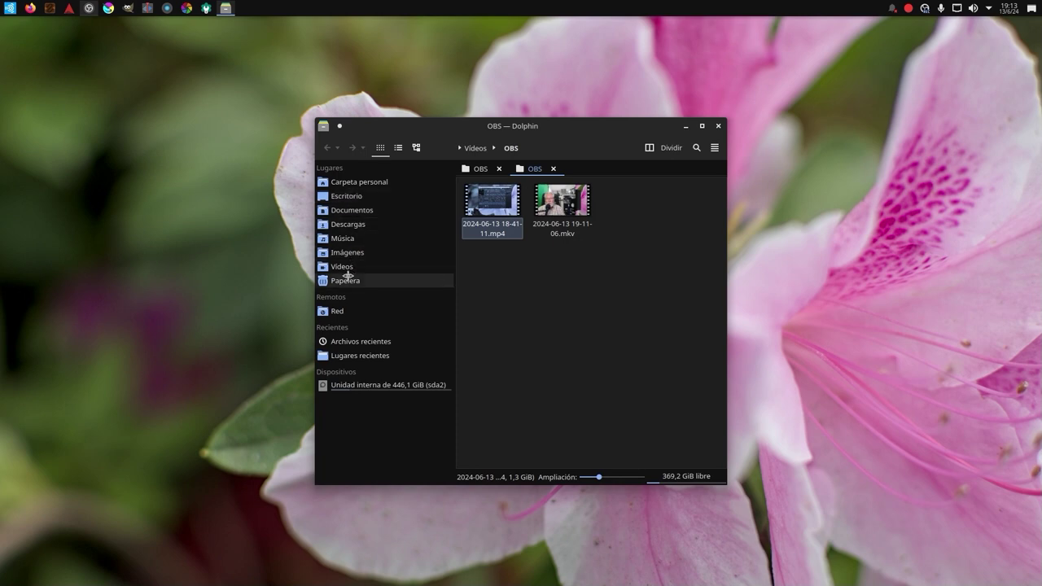
{"action": "left_click", "coordinate": [345, 224]}
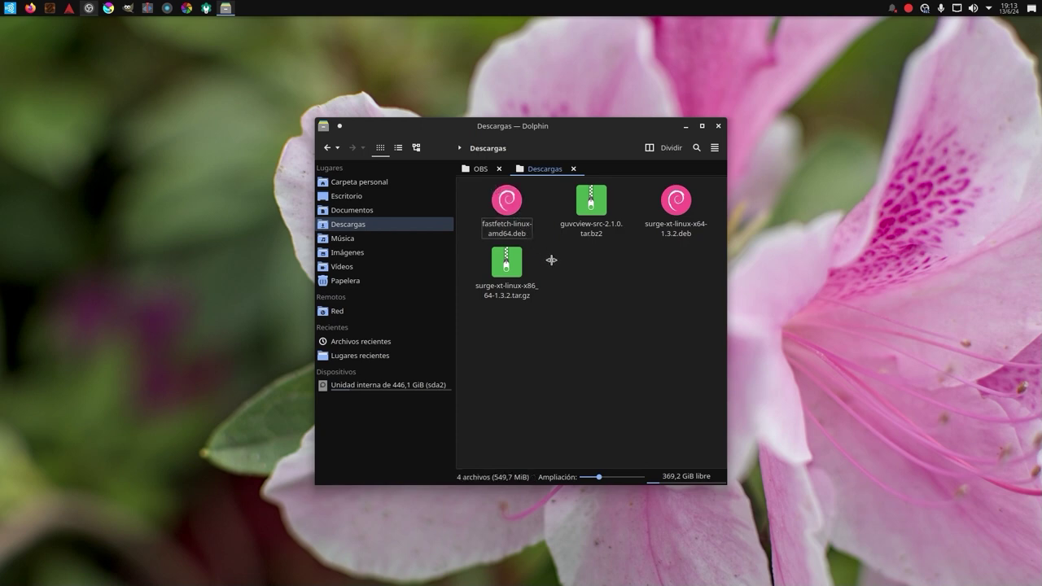
Step: Open the Discover software centre beside the Descargas window to view its home page, close it and move Dolphin back to mid-desktop
{"action": "left_click", "coordinate": [10, 12]}
{"action": "left_click", "coordinate": [81, 162]}
{"action": "left_click_drag", "start_coordinate": [637, 147], "coordinate": [400, 122]}
{"action": "left_click_drag", "start_coordinate": [644, 132], "coordinate": [932, 112]}
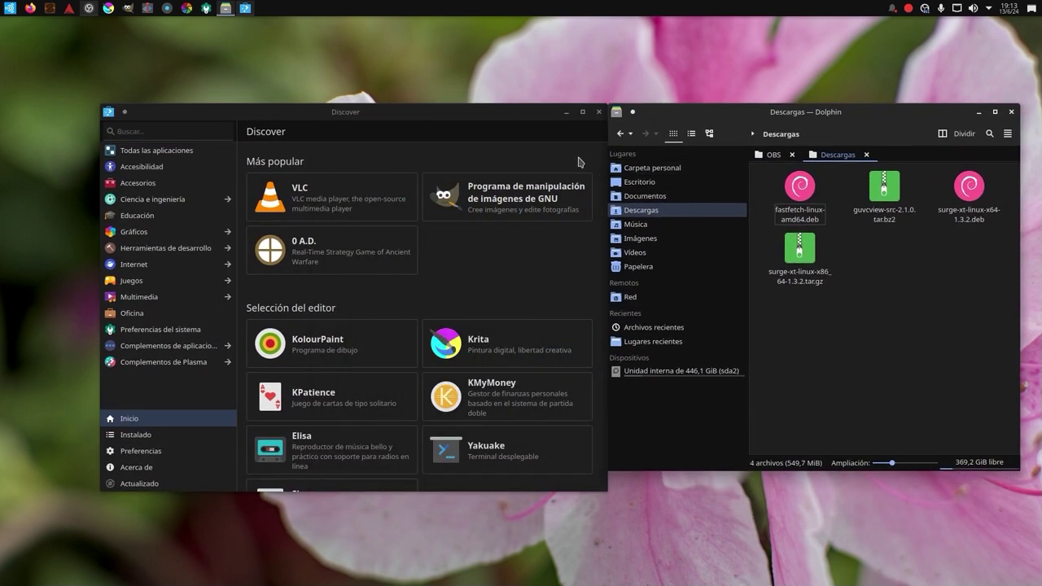
{"action": "left_click_drag", "start_coordinate": [446, 114], "coordinate": [409, 90]}
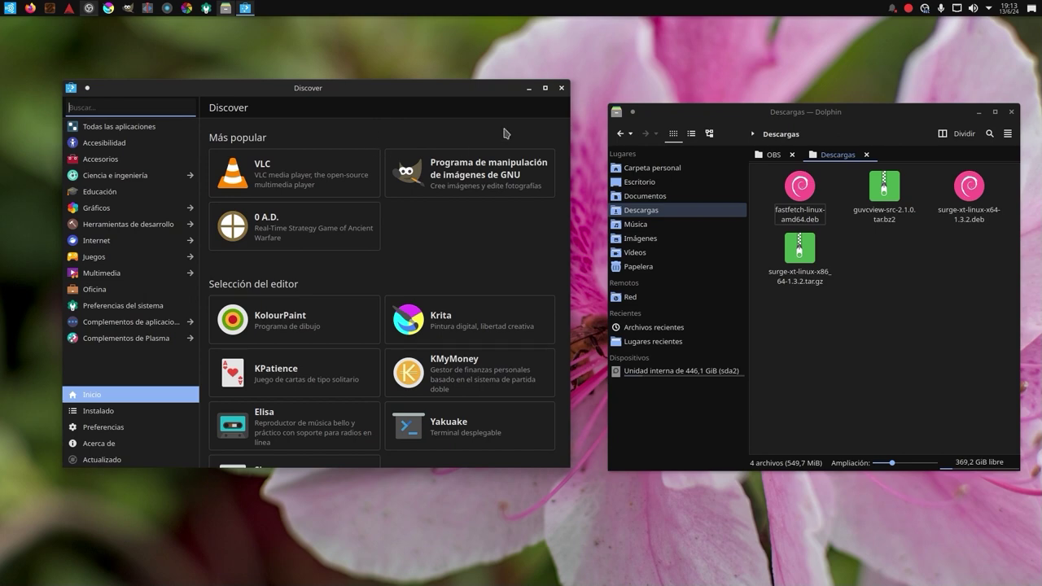
{"action": "left_click", "coordinate": [561, 88]}
{"action": "left_click_drag", "start_coordinate": [838, 112], "coordinate": [582, 98]}
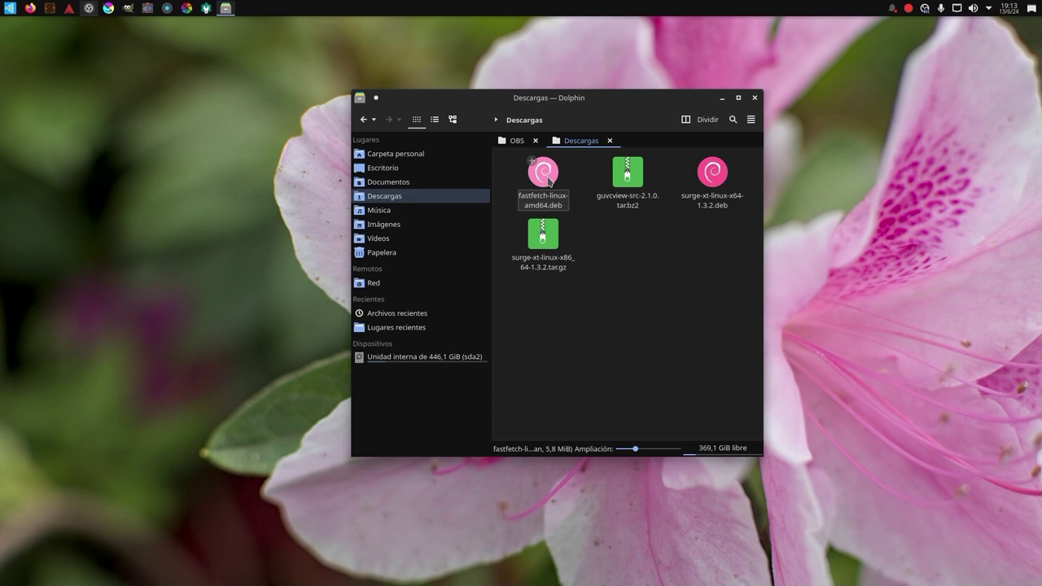
Step: Check the actions available for fastfetch-linux-amd64.deb and select the guvcview-src-2.1.0.tar.bz2 archive
{"action": "right_click", "coordinate": [549, 180]}
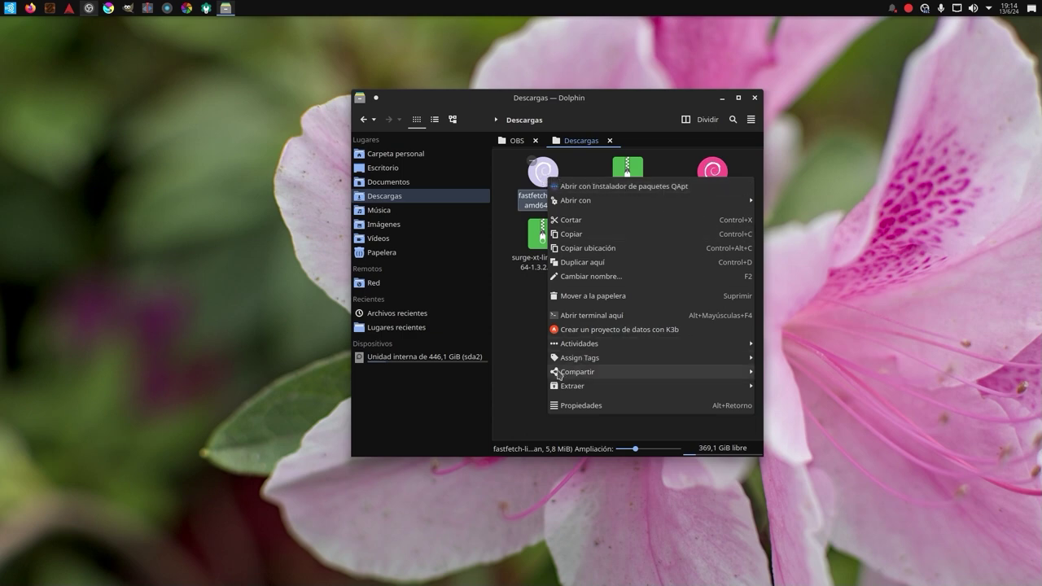
{"action": "left_click", "coordinate": [530, 394]}
{"action": "key", "text": "Right"}
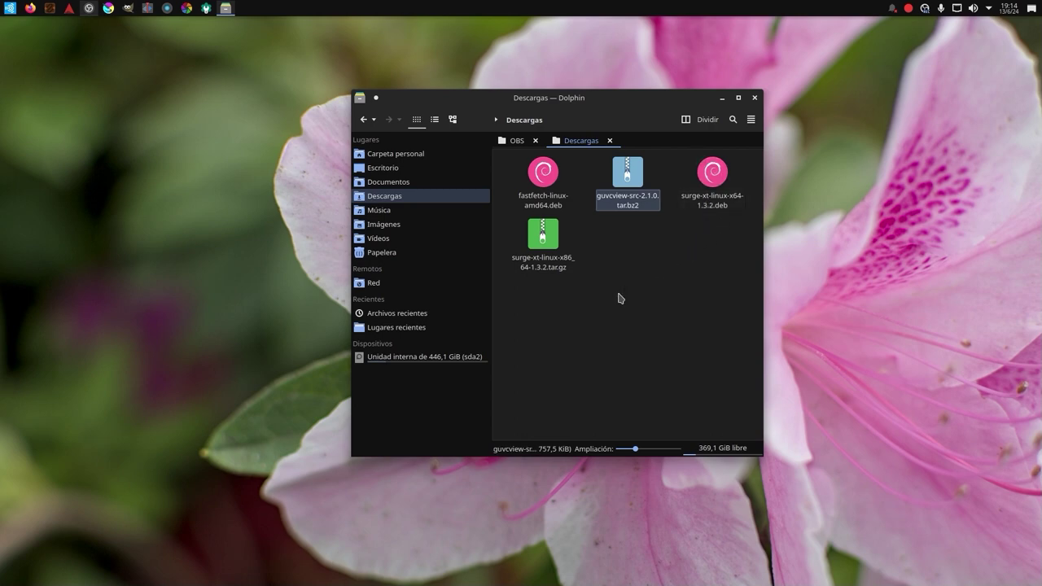
Step: Open the Surge XT website in Firefox, declining translation, view the Linux packages on its releases page and close the browser
{"action": "left_click", "coordinate": [31, 11]}
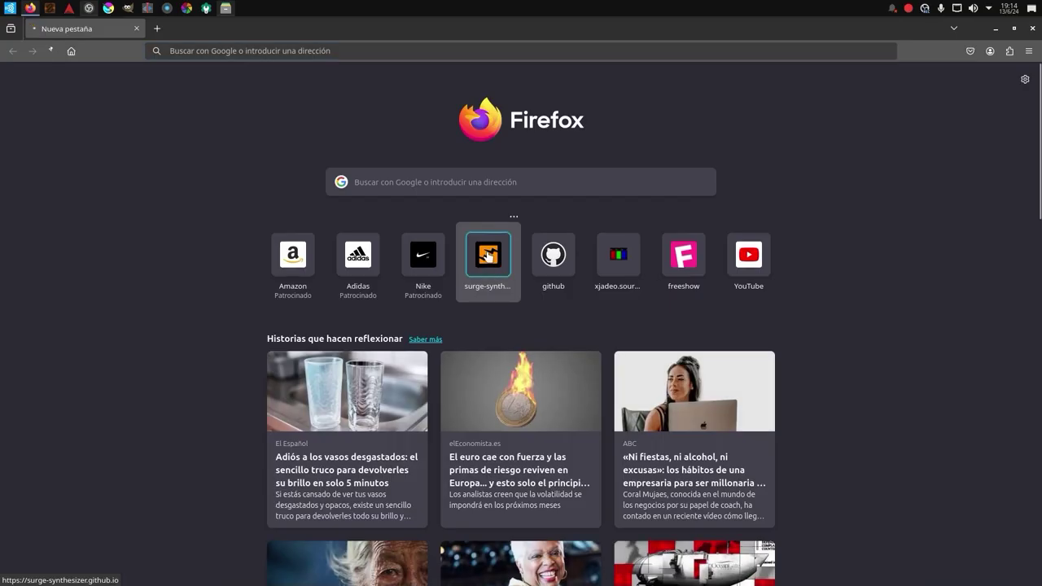
{"action": "left_click", "coordinate": [482, 246]}
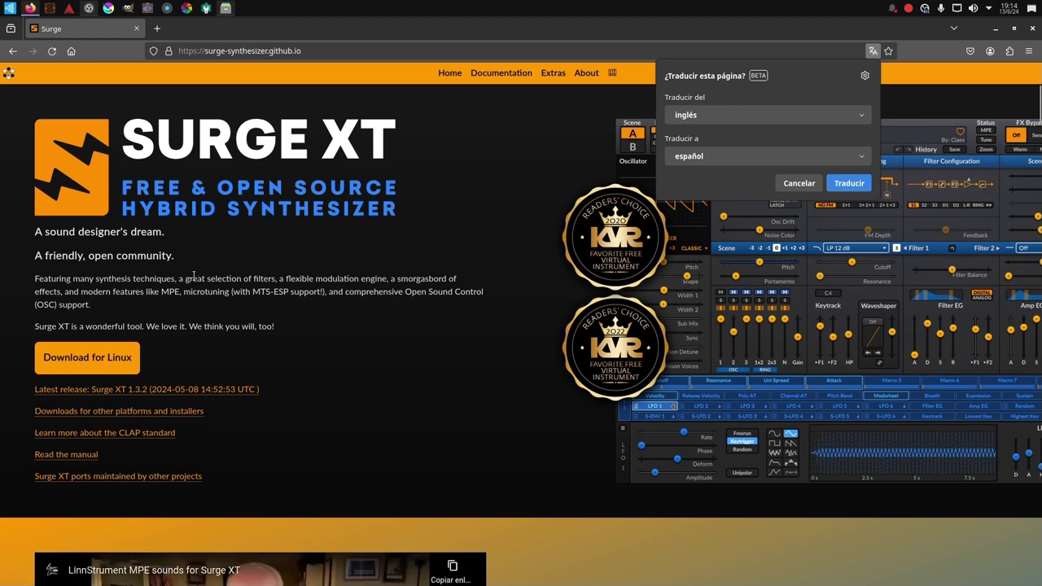
{"action": "left_click", "coordinate": [803, 184]}
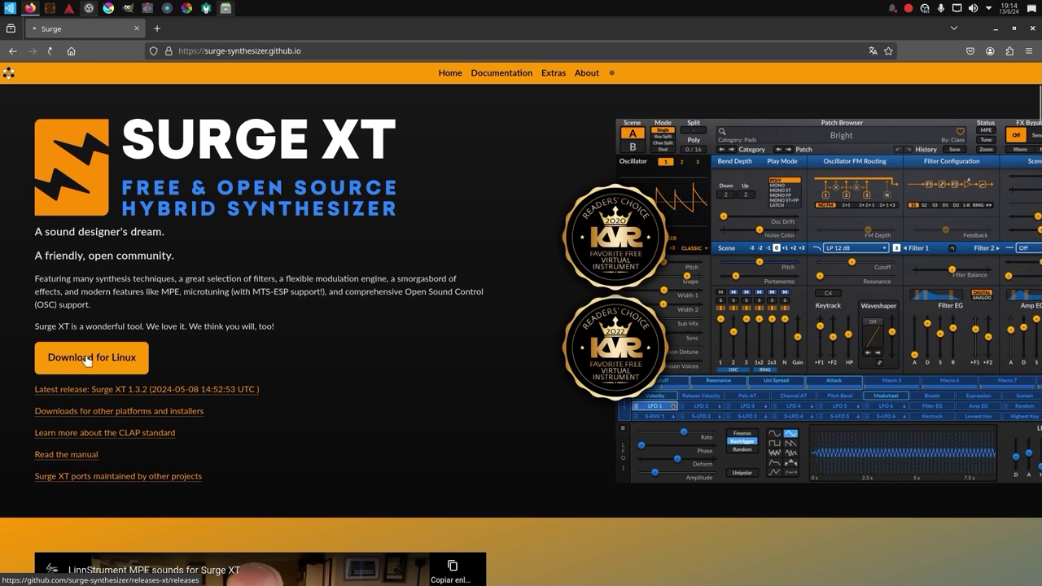
{"action": "left_click", "coordinate": [88, 359]}
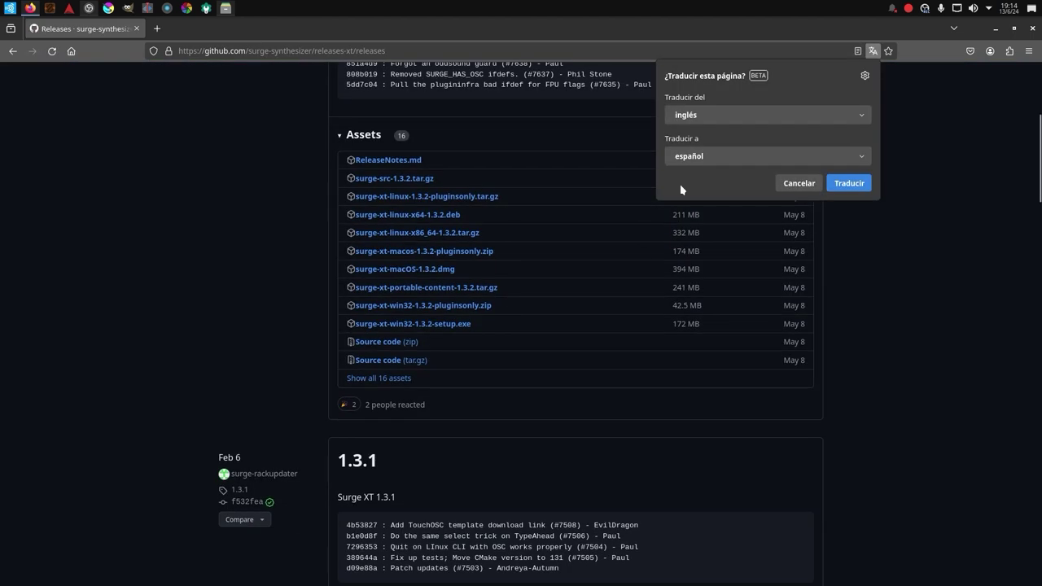
{"action": "left_click", "coordinate": [799, 183]}
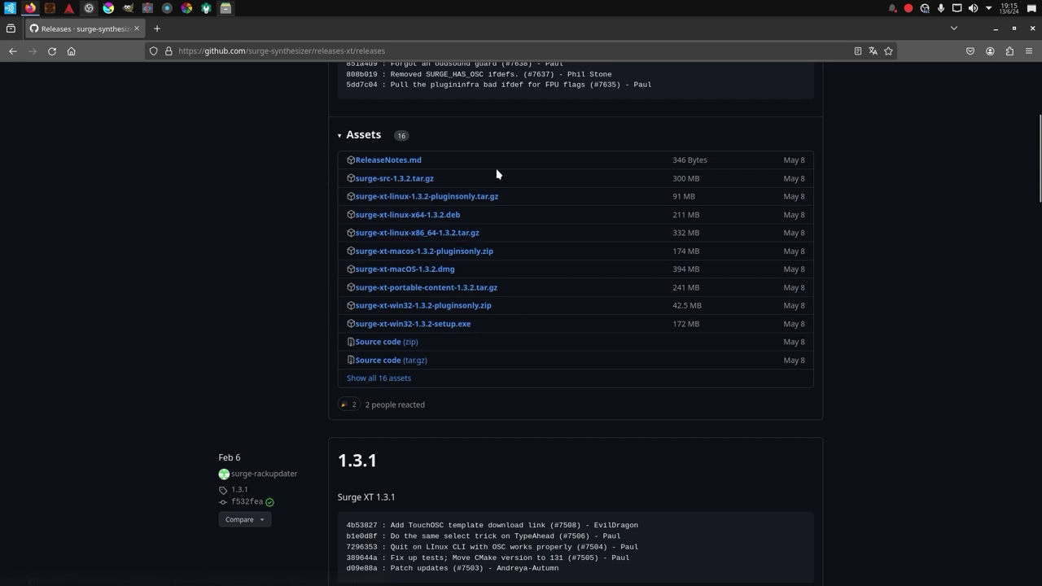
{"action": "left_click", "coordinate": [1034, 33]}
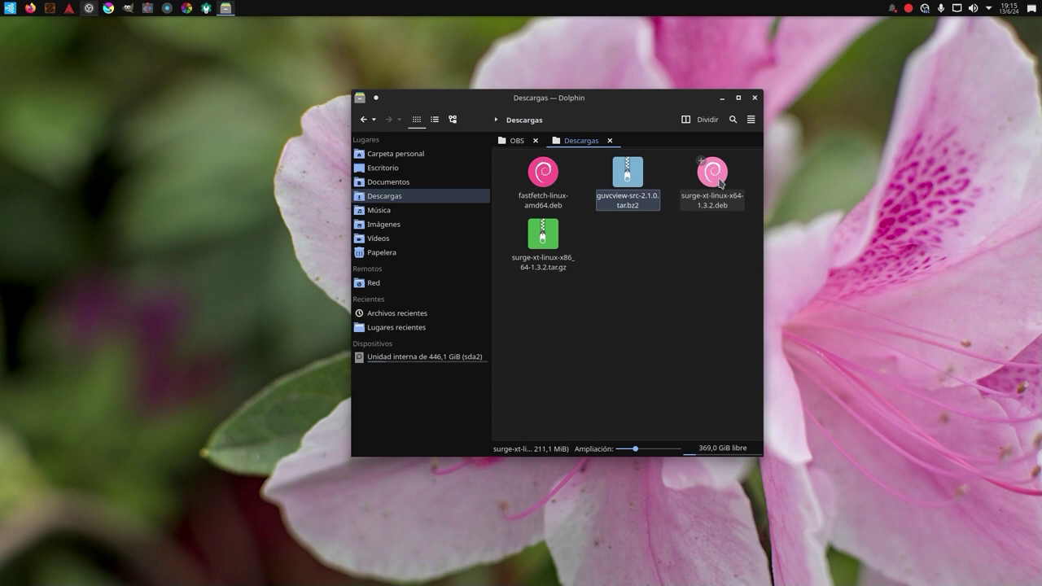
Step: Open surge-xt-linux-x64-1.3.2.deb with Discover to view its package details and close Discover
{"action": "right_click", "coordinate": [719, 183]}
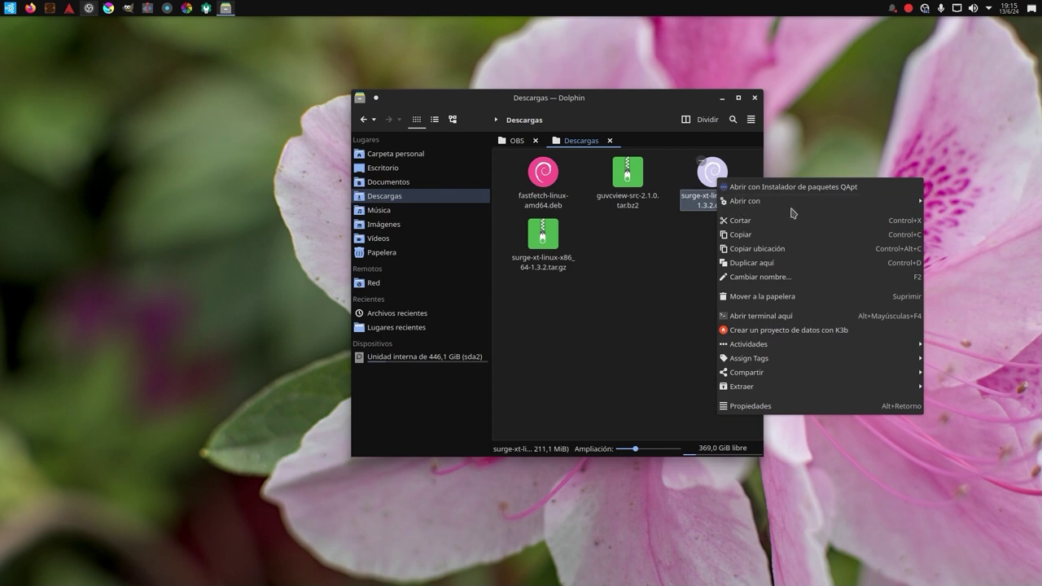
{"action": "mouse_move", "coordinate": [883, 204]}
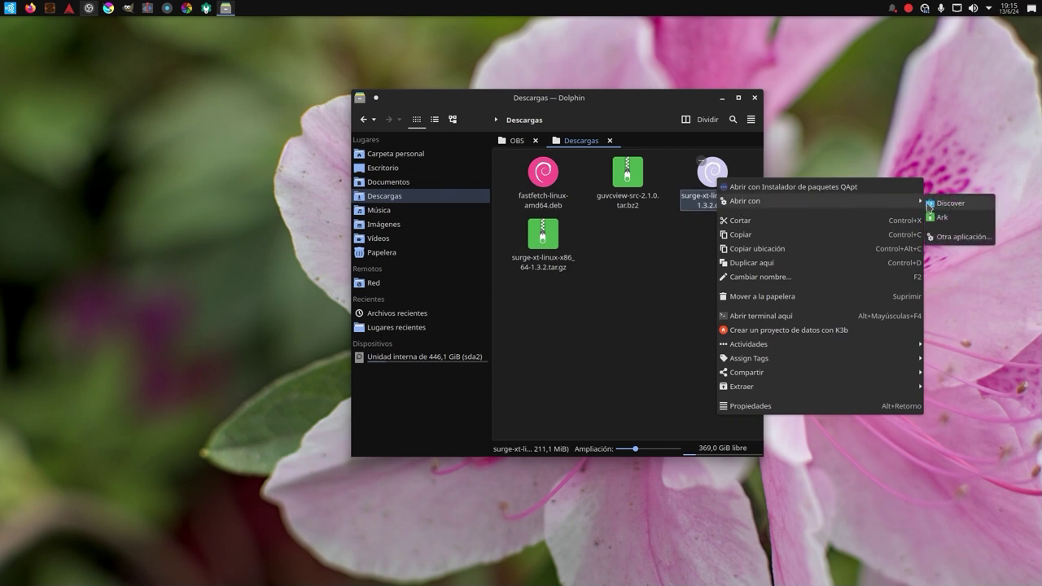
{"action": "left_click", "coordinate": [950, 205]}
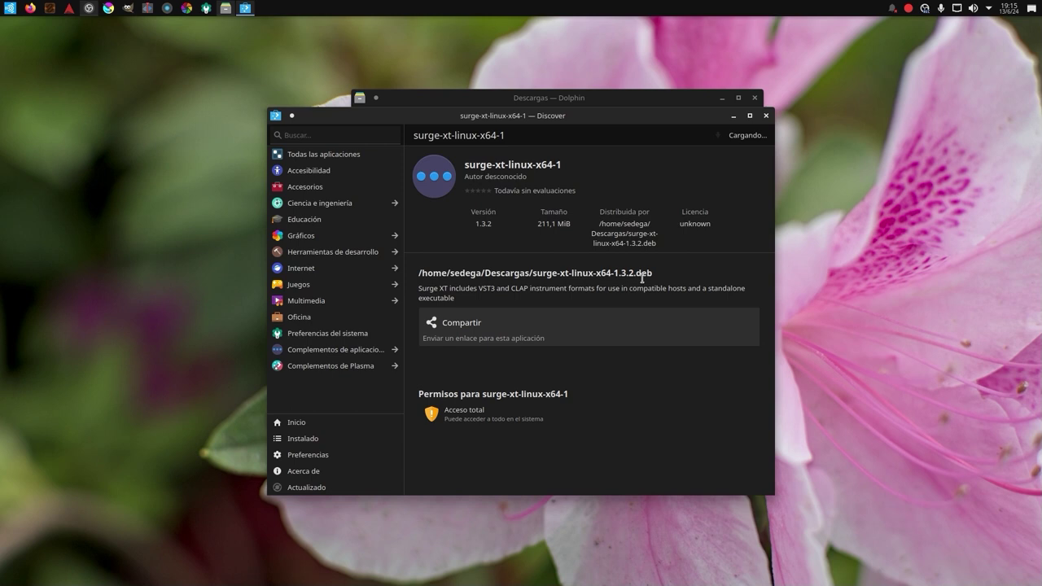
{"action": "left_click", "coordinate": [765, 116]}
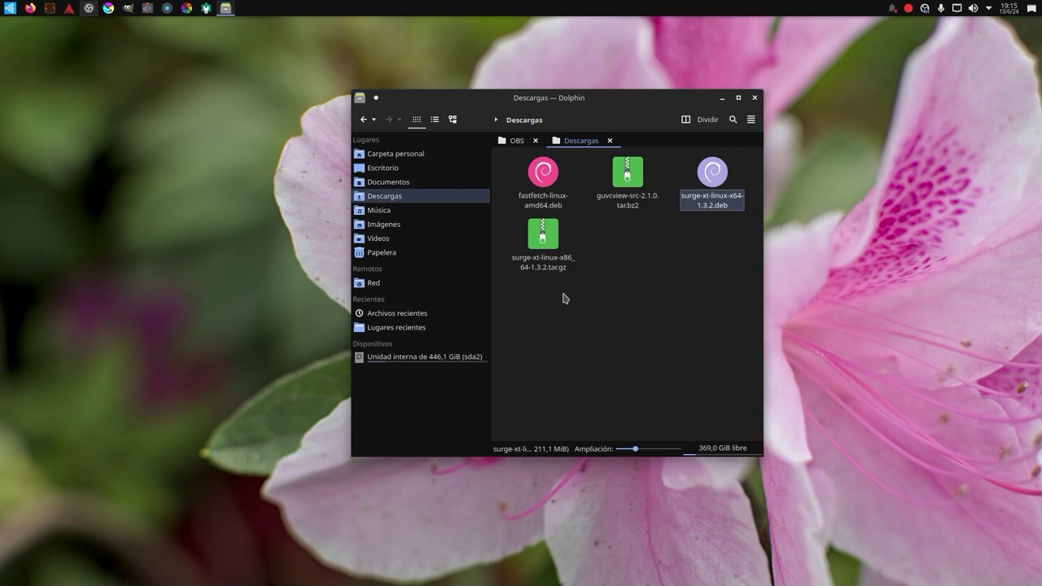
Step: Check the extraction options for surge-xt-linux-x86_64-1.3.2.tar.gz without extracting it and close the file manager
{"action": "right_click", "coordinate": [549, 243]}
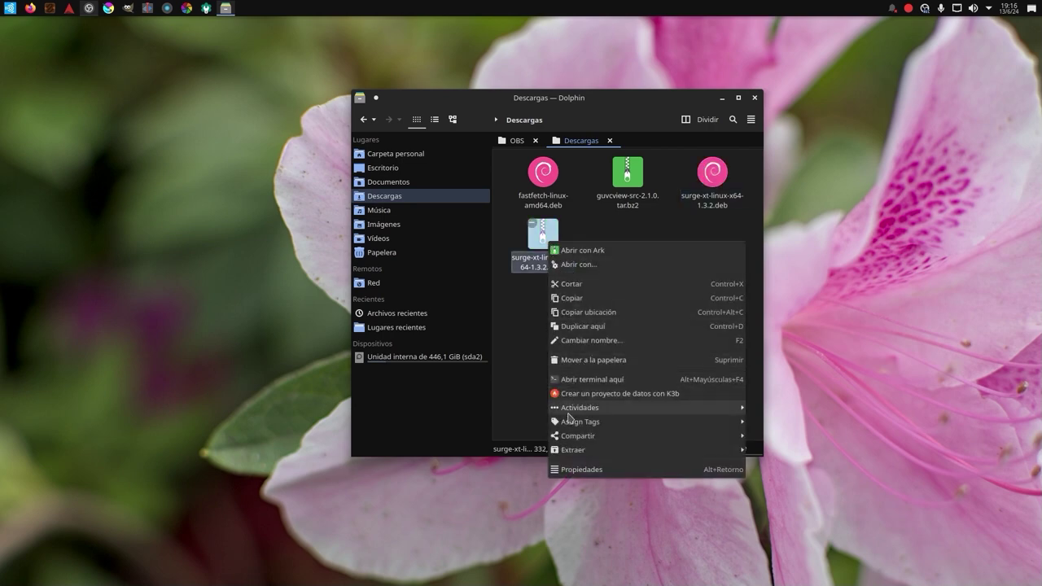
{"action": "mouse_move", "coordinate": [571, 456]}
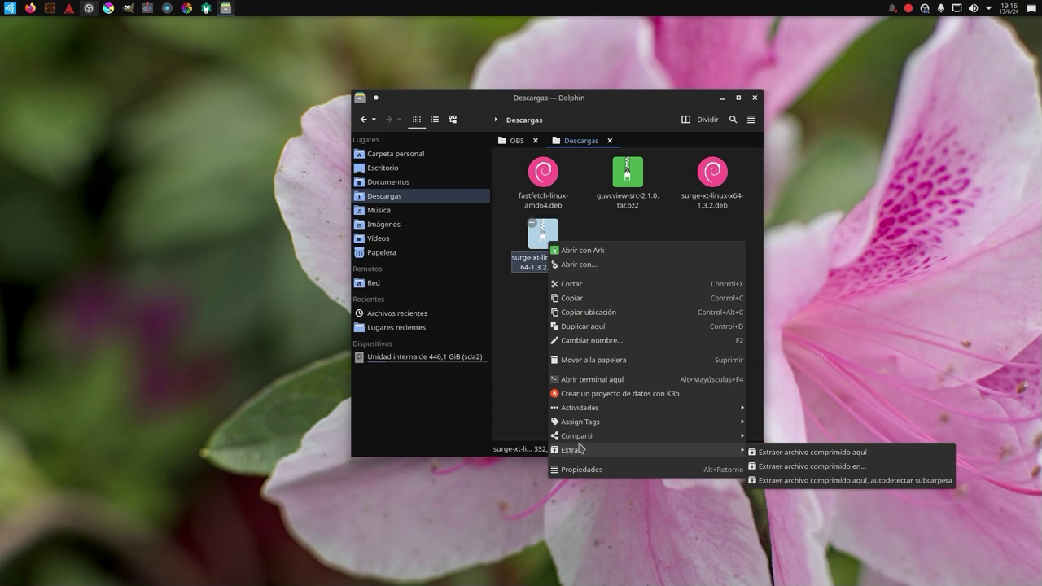
{"action": "left_click", "coordinate": [532, 381]}
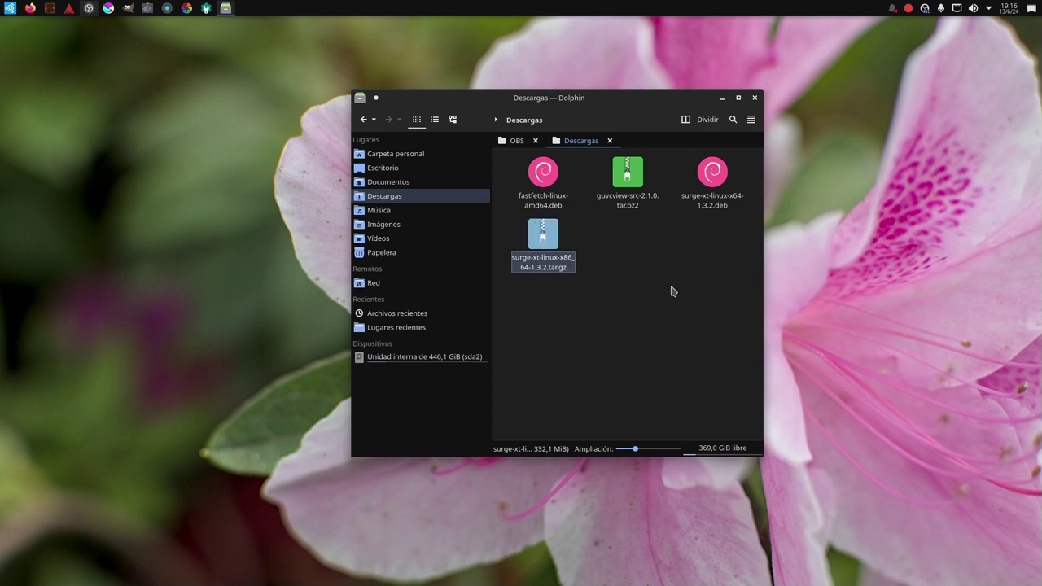
{"action": "left_click", "coordinate": [754, 97]}
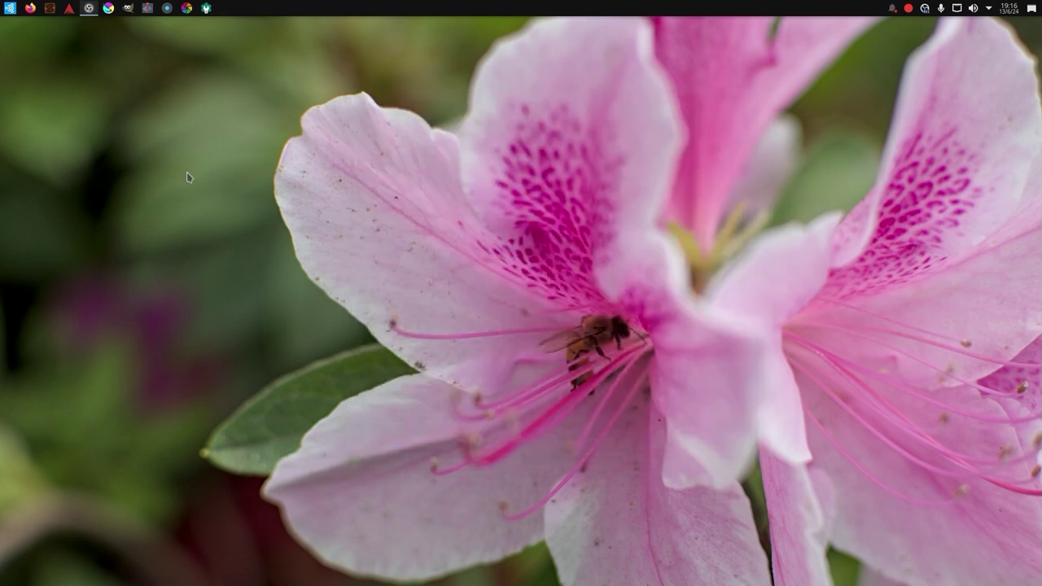
Step: Launch the standalone Surge XT synthesizer from the audio production applications and move its window lower on the desktop
{"action": "left_click", "coordinate": [10, 8]}
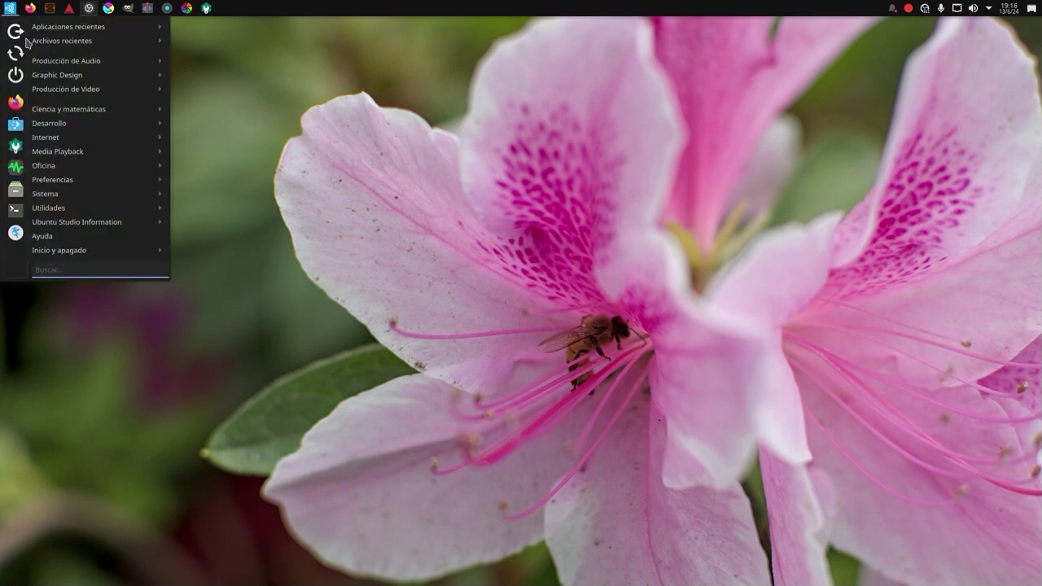
{"action": "mouse_move", "coordinate": [53, 62]}
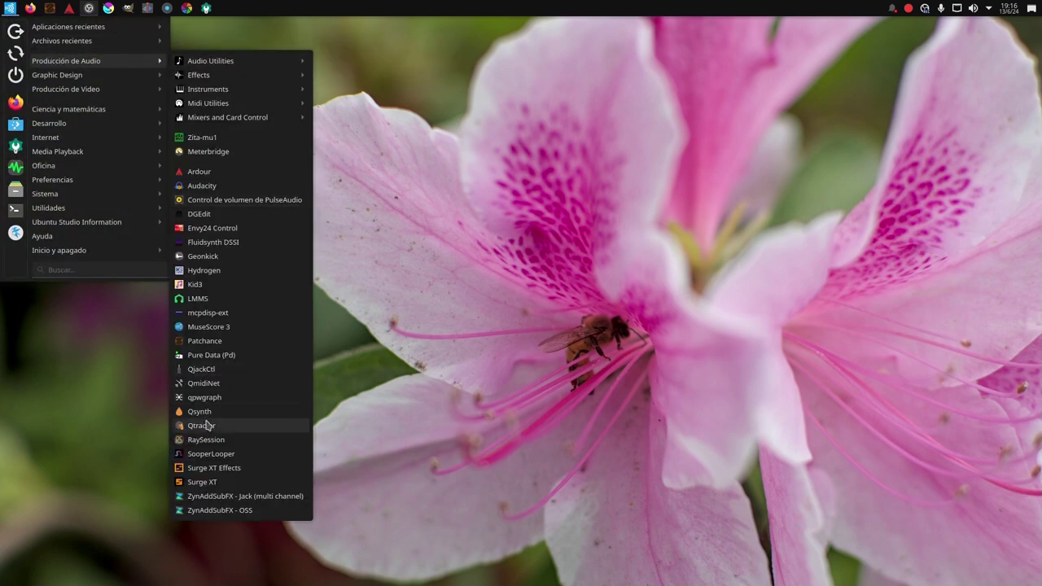
{"action": "left_click", "coordinate": [200, 482]}
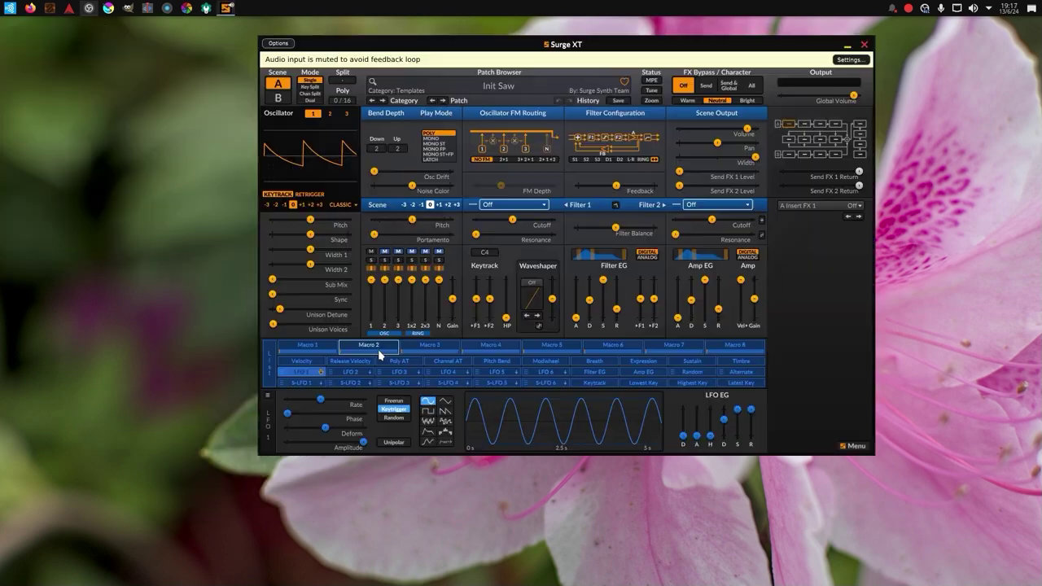
{"action": "left_click_drag", "start_coordinate": [461, 46], "coordinate": [459, 129]}
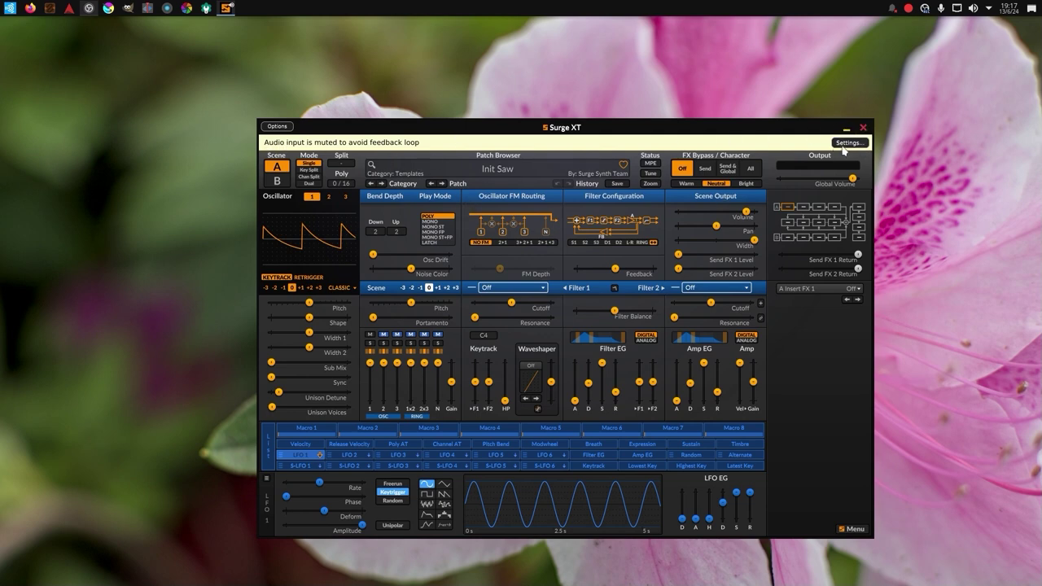
Step: Change the Surge XT skin to Surge Classic
{"action": "left_click", "coordinate": [857, 529]}
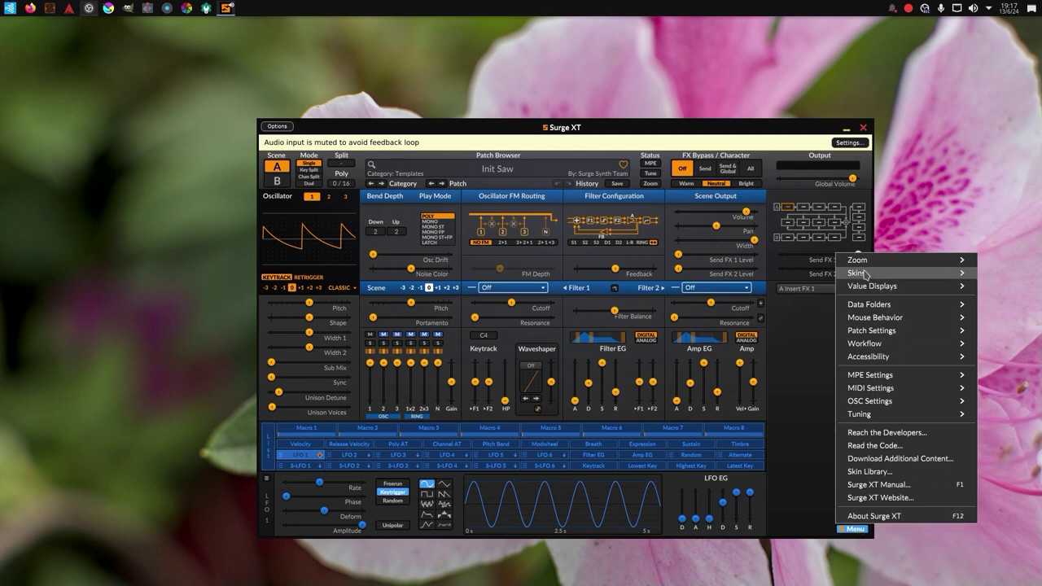
{"action": "mouse_move", "coordinate": [865, 275]}
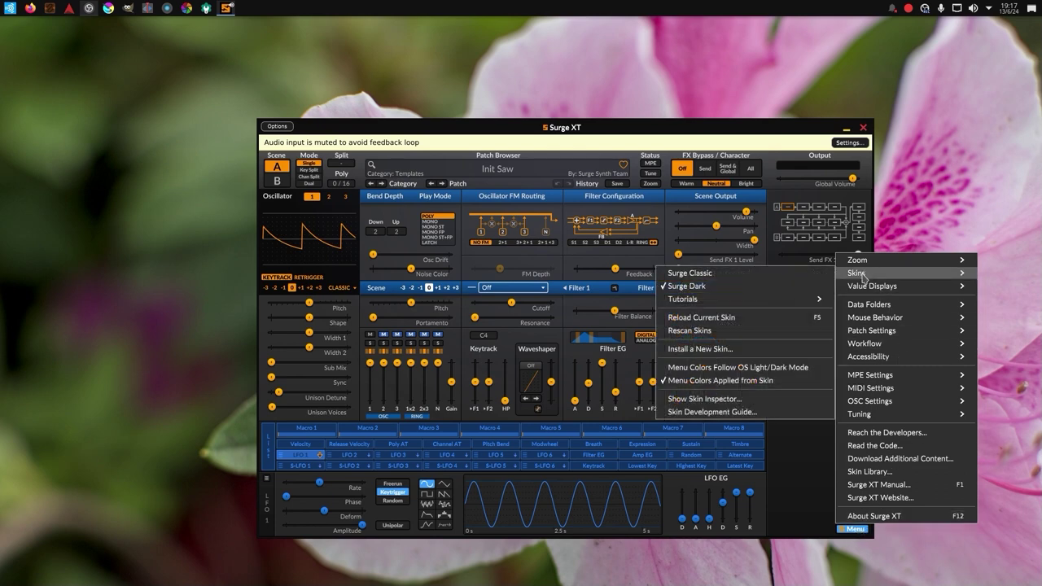
{"action": "left_click", "coordinate": [694, 274]}
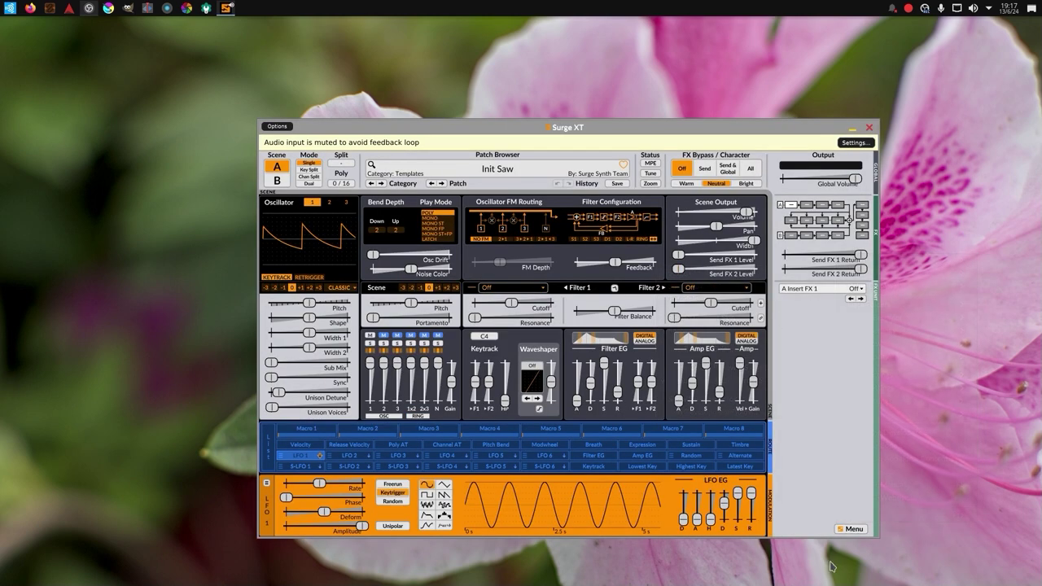
Step: Restore the Surge Dark skin and close Surge XT
{"action": "left_click", "coordinate": [851, 533]}
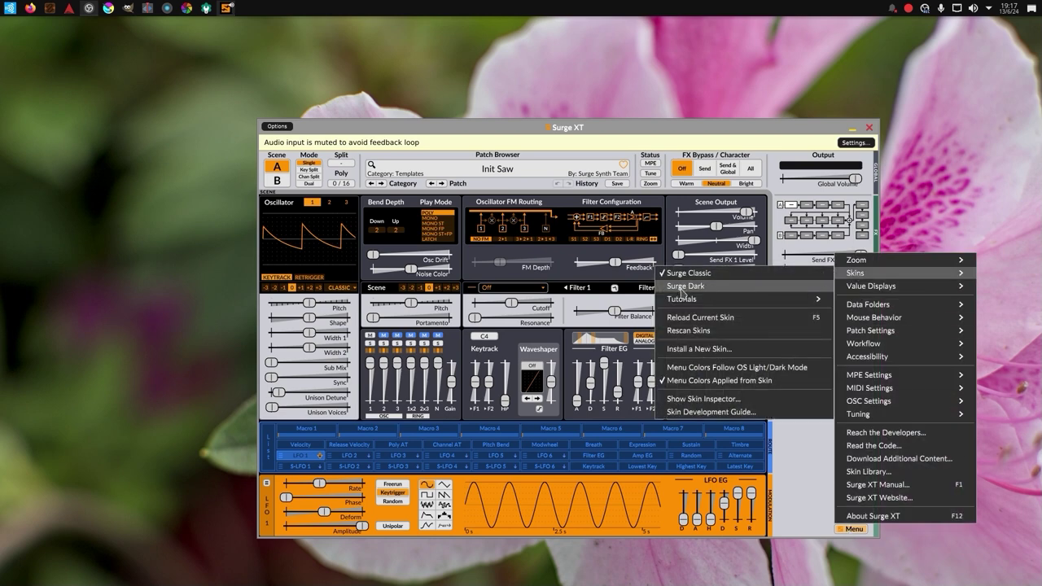
{"action": "left_click", "coordinate": [683, 287]}
{"action": "left_click_drag", "start_coordinate": [698, 133], "coordinate": [701, 104]}
{"action": "left_click", "coordinate": [869, 100]}
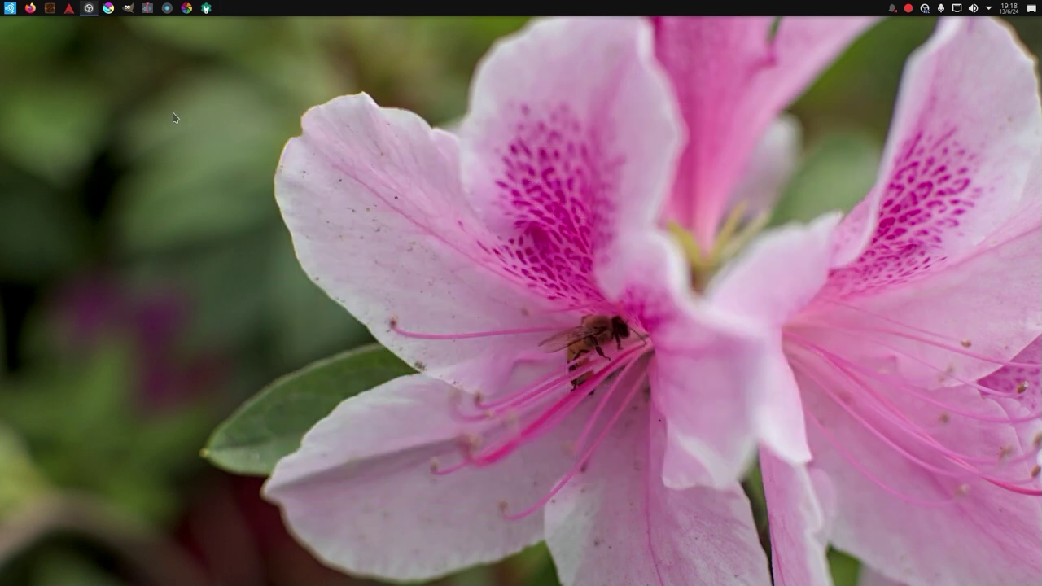
Step: Start Ardour, open the recent session Hola and maximize its window
{"action": "left_click", "coordinate": [70, 10]}
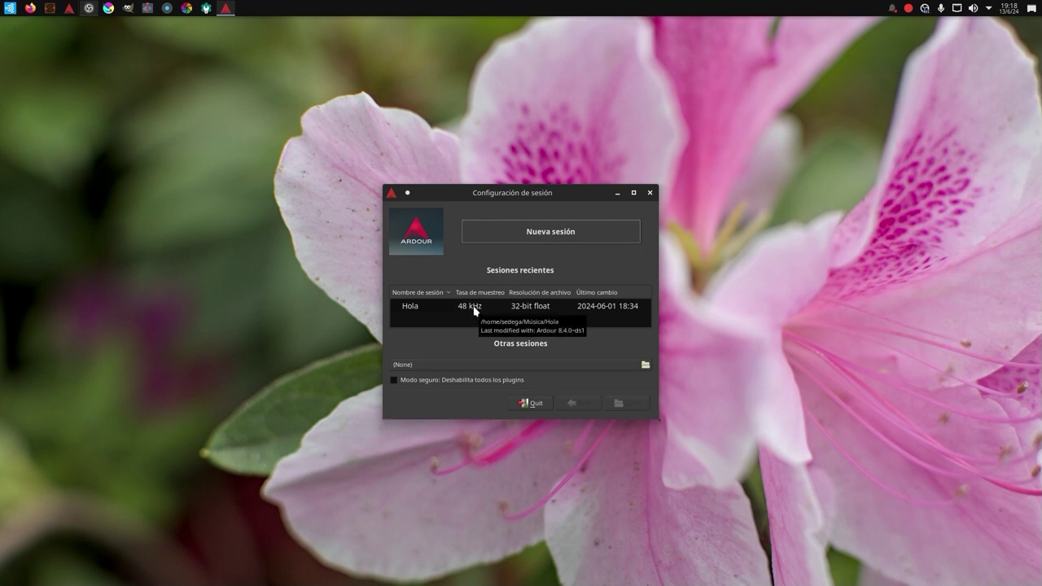
{"action": "left_click", "coordinate": [475, 307]}
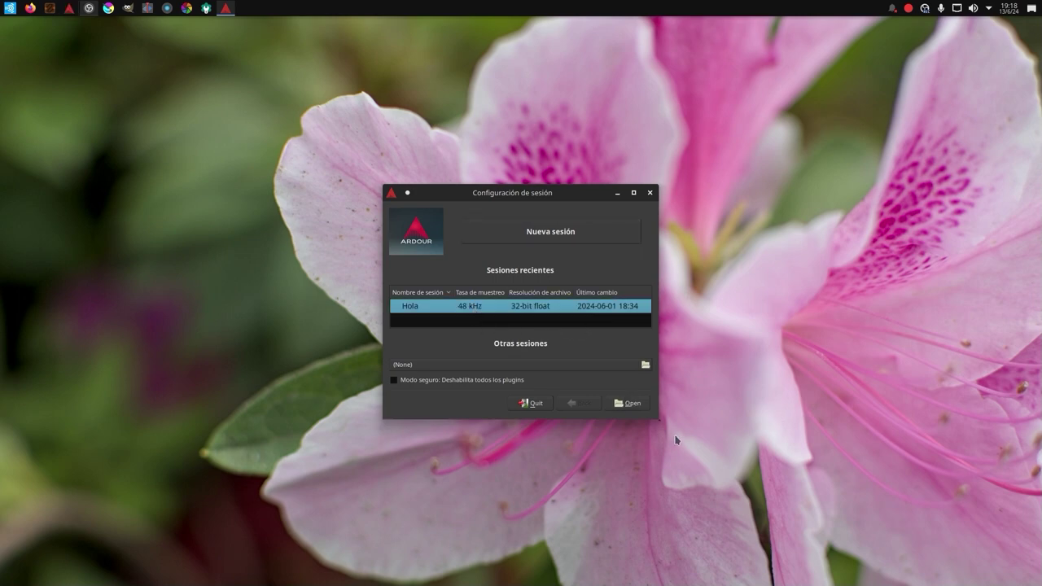
{"action": "left_click", "coordinate": [632, 404]}
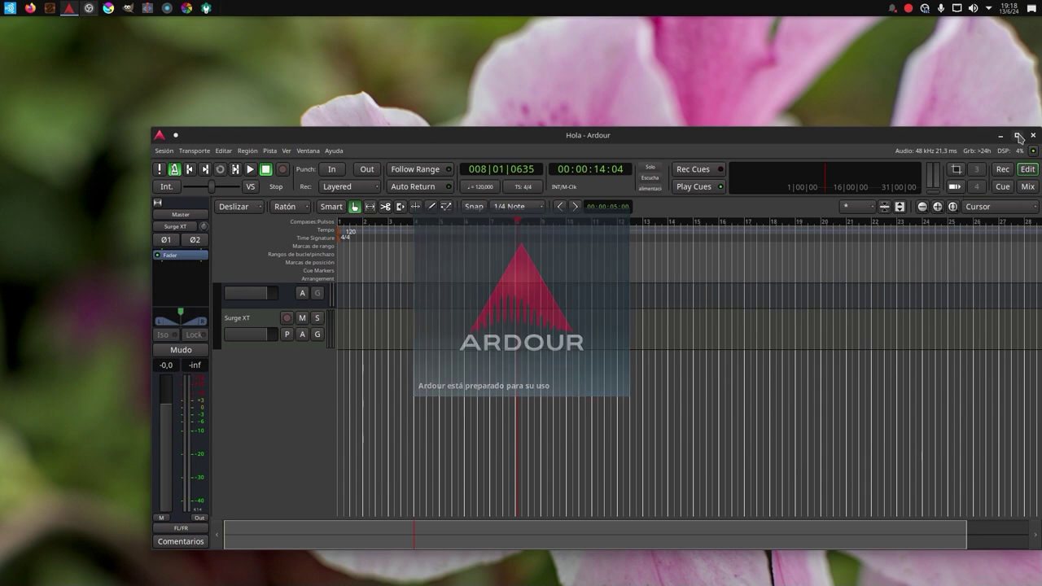
{"action": "left_click", "coordinate": [1018, 135]}
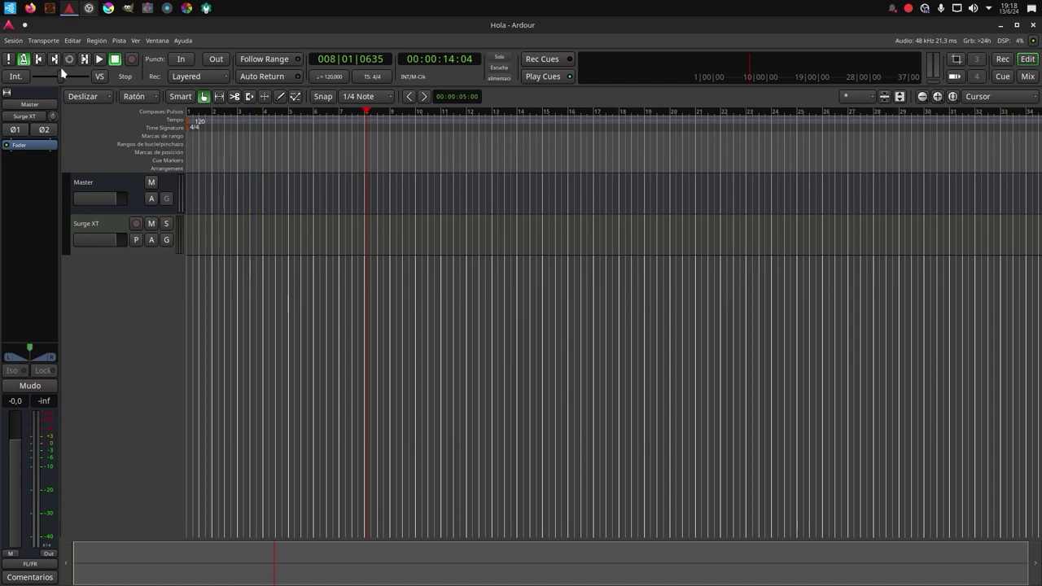
Step: Open Ardour's plugin manager and review the scan logs of the Carla plugins with an Error status
{"action": "left_click", "coordinate": [158, 41]}
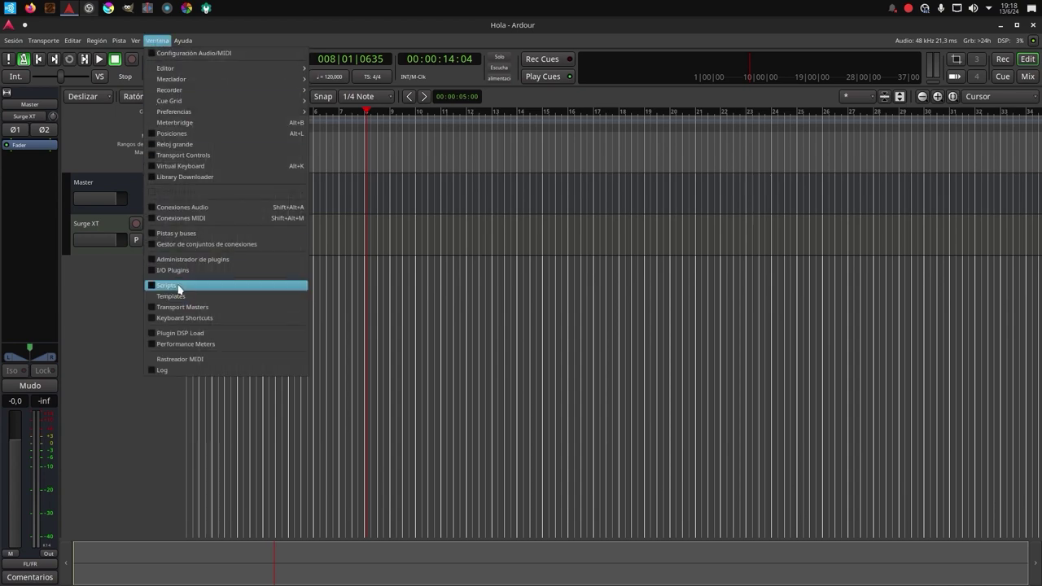
{"action": "left_click", "coordinate": [154, 261]}
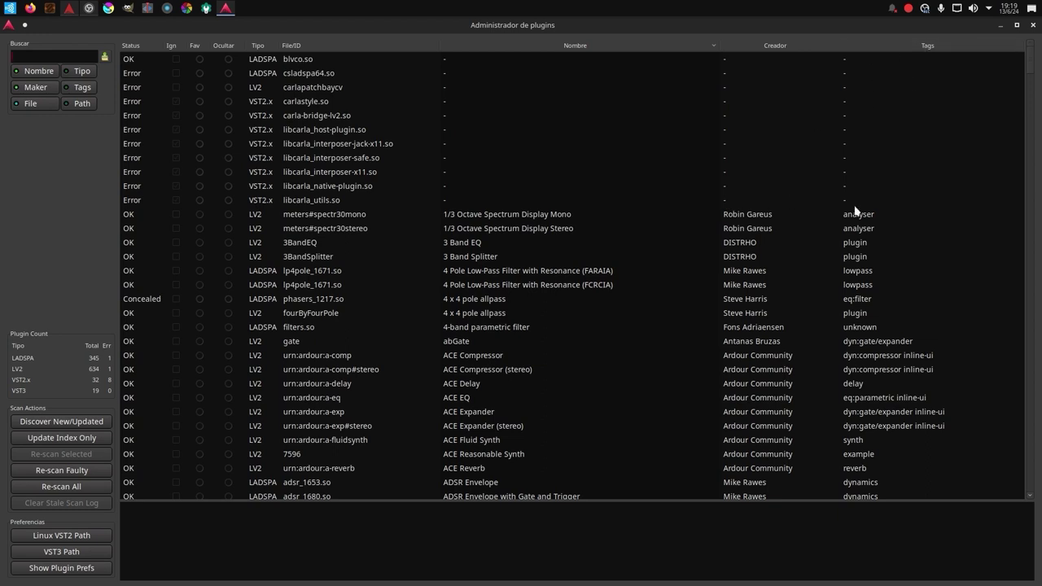
{"action": "left_click", "coordinate": [202, 132]}
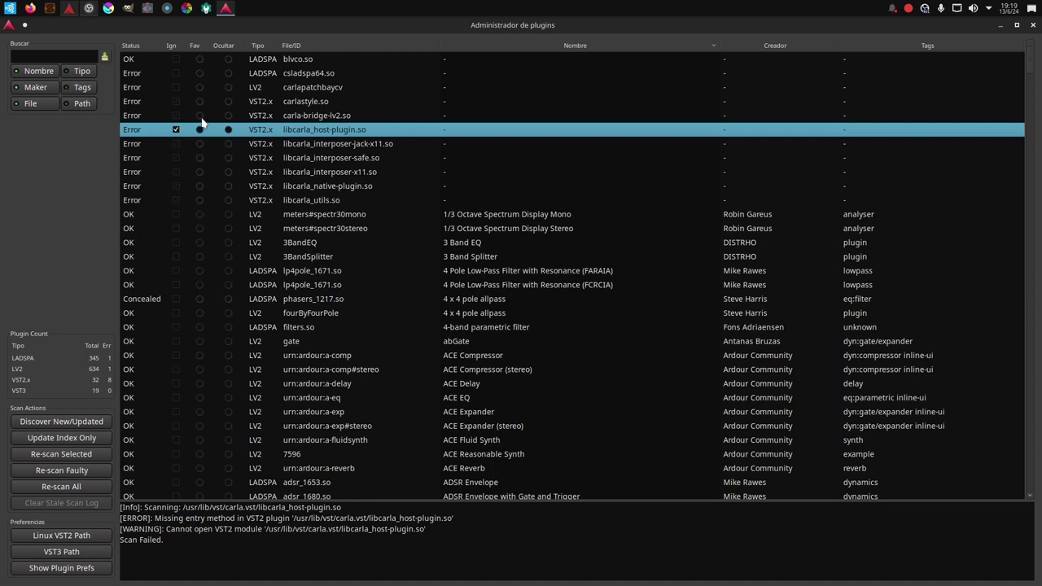
{"action": "left_click", "coordinate": [202, 119]}
{"action": "left_click", "coordinate": [202, 103]}
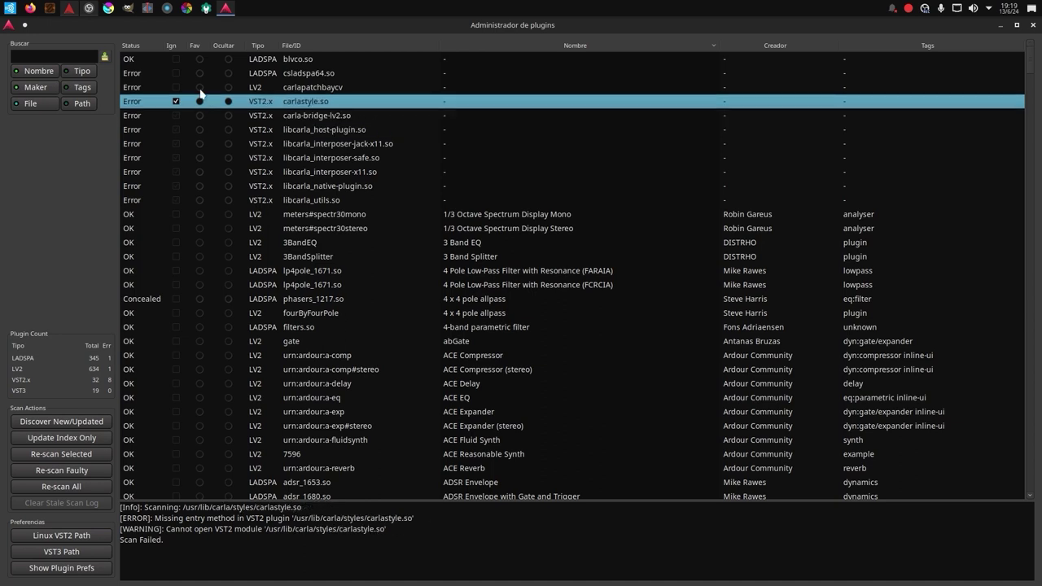
{"action": "left_click", "coordinate": [201, 87]}
{"action": "left_click", "coordinate": [200, 74]}
{"action": "left_click", "coordinate": [201, 87]}
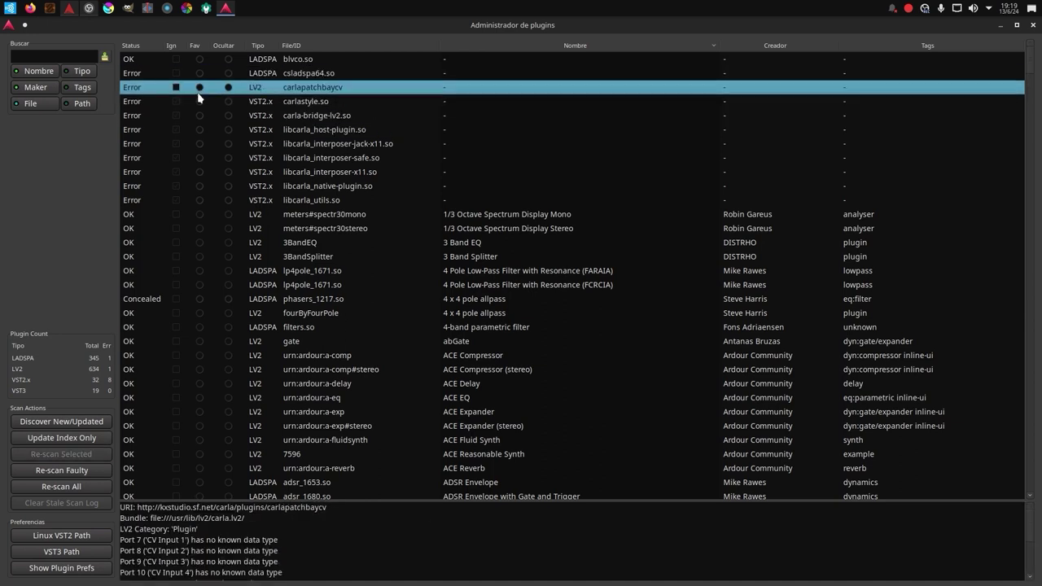
{"action": "left_click", "coordinate": [202, 102]}
{"action": "left_click", "coordinate": [203, 116]}
{"action": "left_click", "coordinate": [202, 132]}
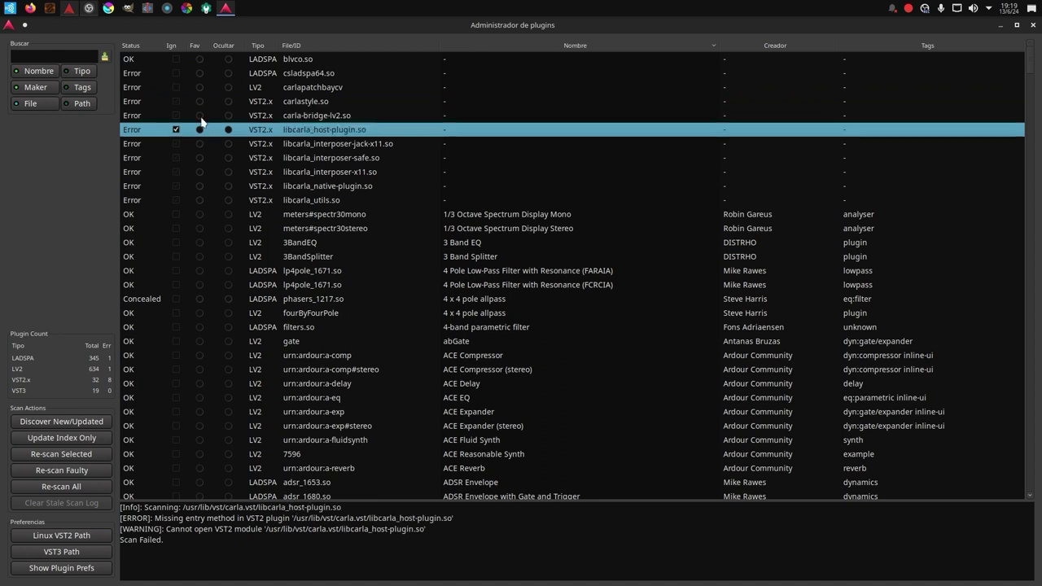
{"action": "left_click", "coordinate": [203, 116]}
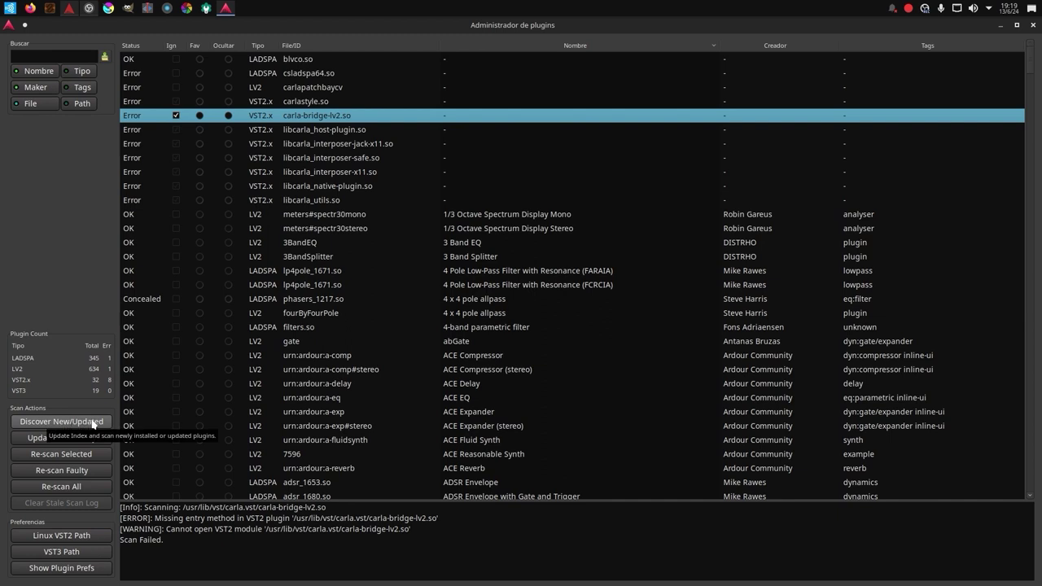
Step: Filter the plugin manager for "surge", inspect the LV2 and VST3 Surge XT entries, and close the manager
{"action": "left_click", "coordinate": [47, 56]}
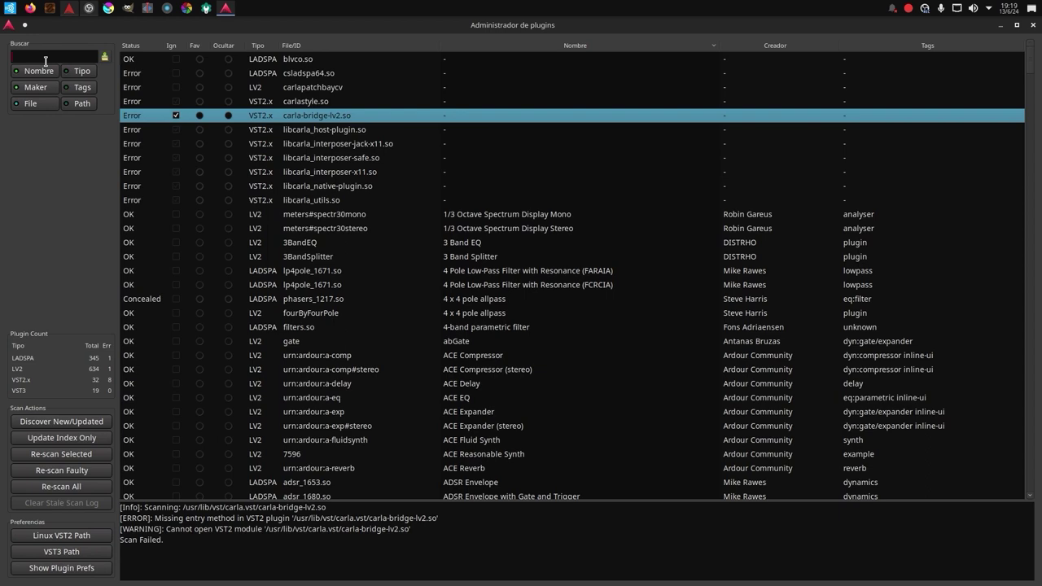
{"action": "type", "text": "surge"}
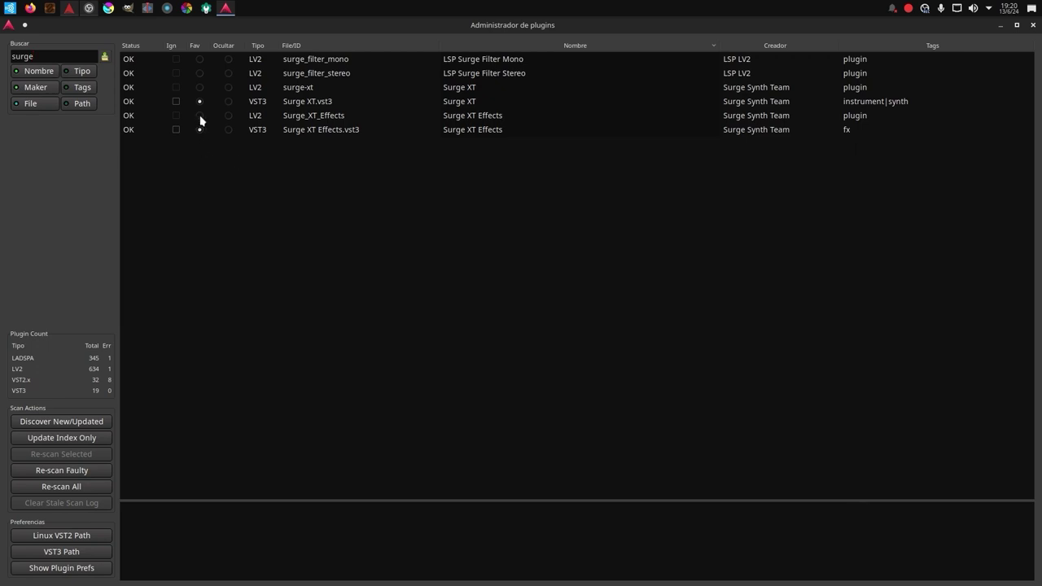
{"action": "left_click", "coordinate": [200, 88]}
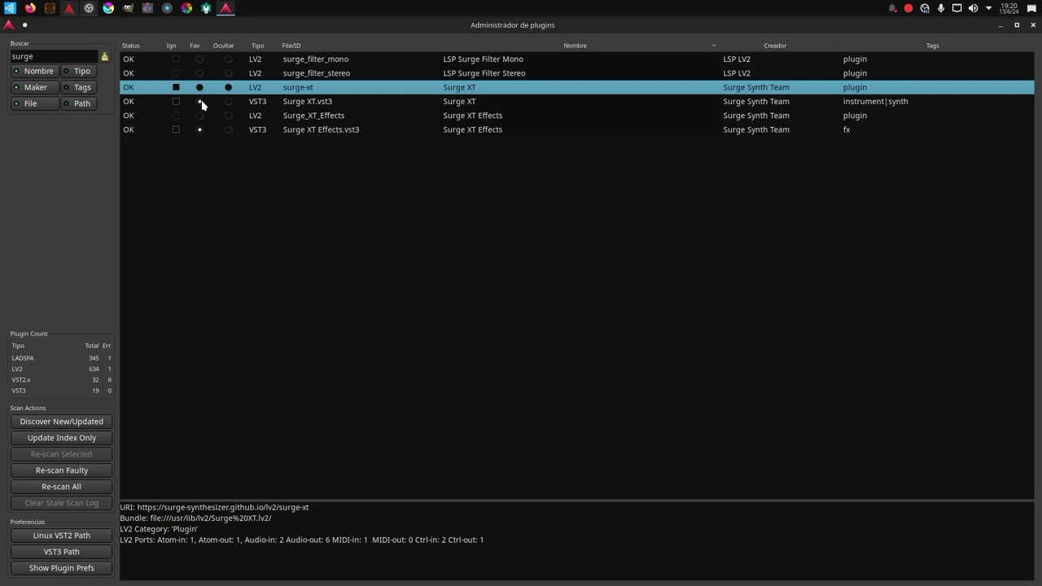
{"action": "left_click", "coordinate": [200, 130]}
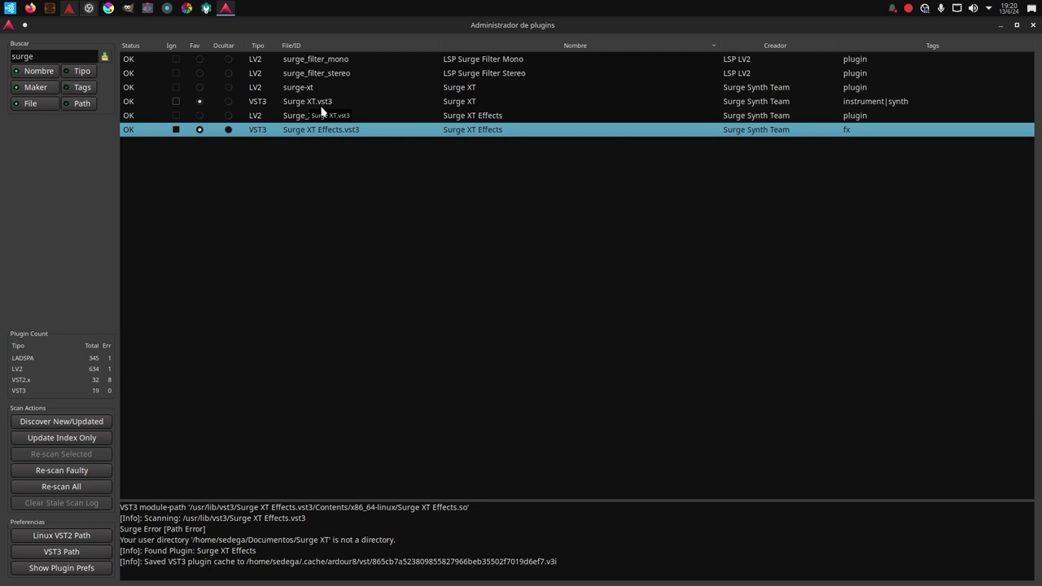
{"action": "left_click", "coordinate": [875, 100]}
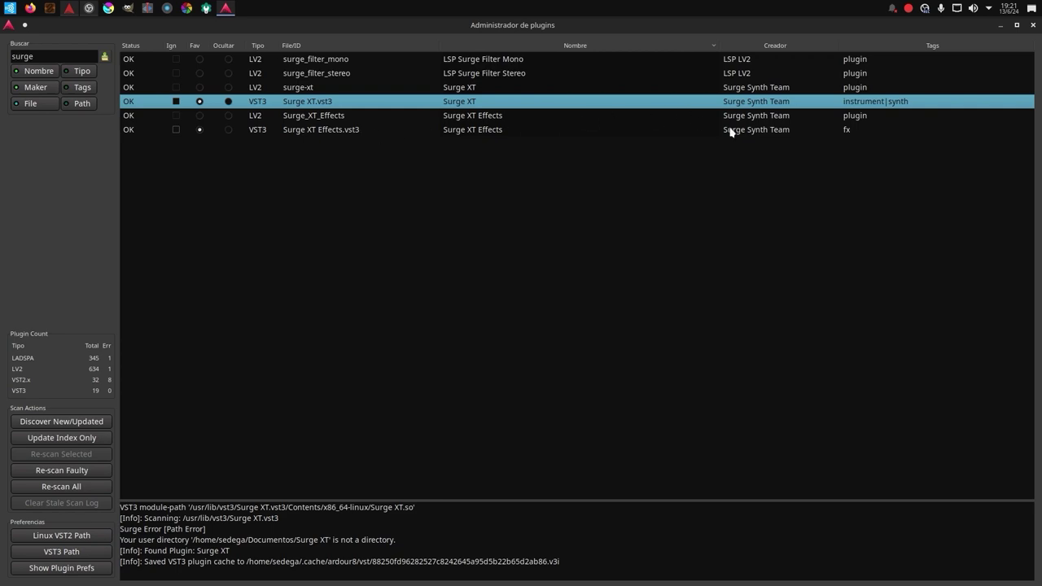
{"action": "left_click", "coordinate": [1033, 25]}
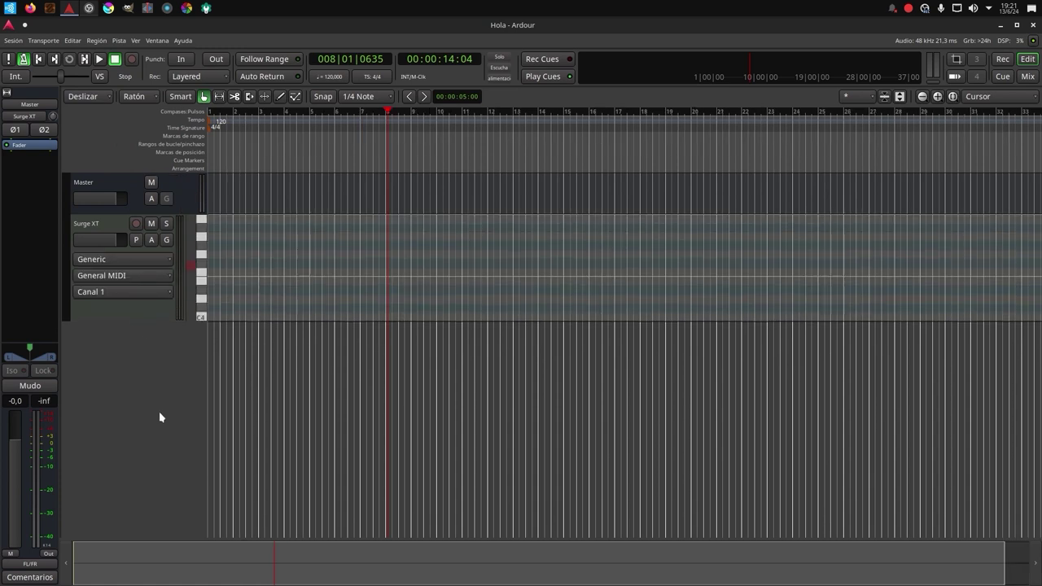
Step: Check the instruments available for a new MIDI track and close the add-track dialog without adding one
{"action": "double_click", "coordinate": [157, 358]}
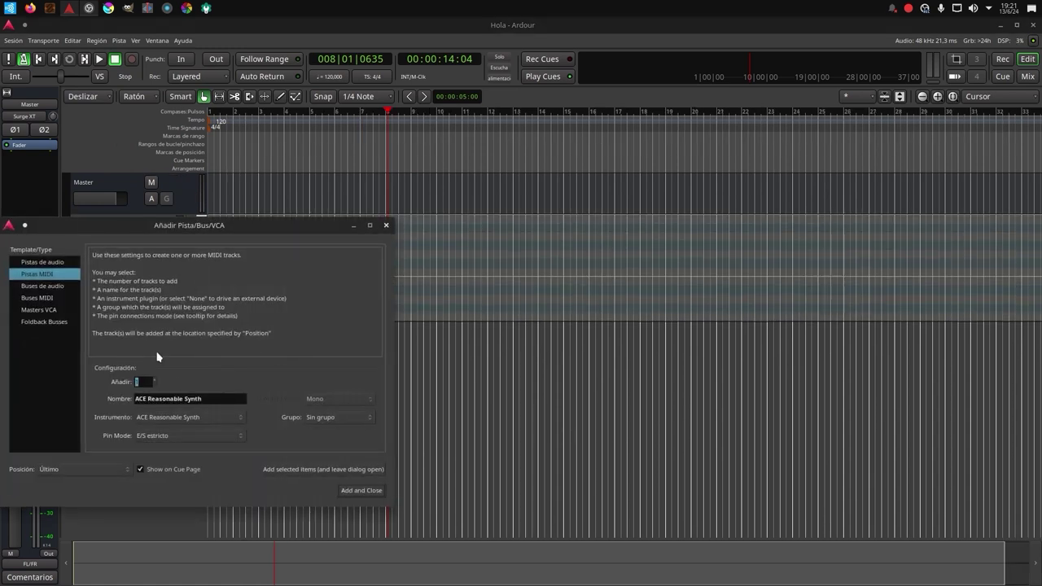
{"action": "left_click", "coordinate": [162, 423]}
{"action": "scroll", "coordinate": [167, 415], "scroll_direction": "down", "scroll_amount": 5}
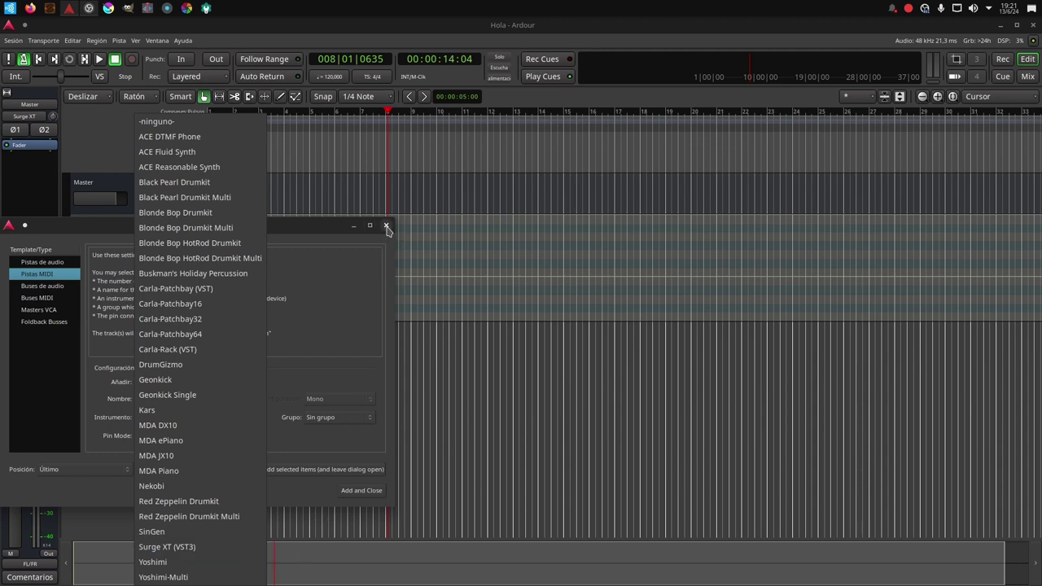
{"action": "left_click", "coordinate": [308, 527]}
{"action": "left_click", "coordinate": [386, 225]}
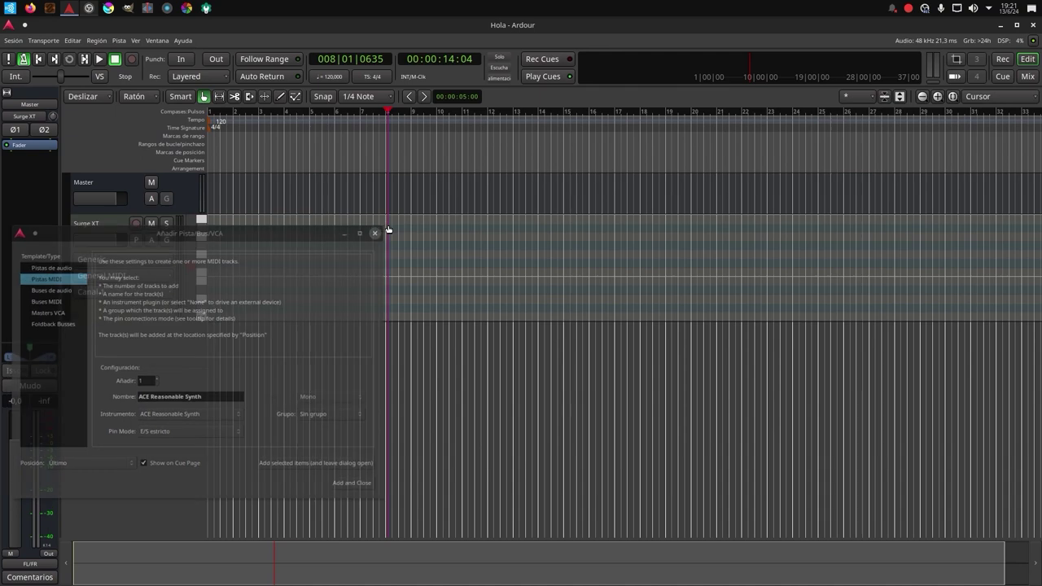
Step: Select the Surge XT track, open its Surge XT plugin window and move it toward the middle of the editor
{"action": "left_click", "coordinate": [136, 368]}
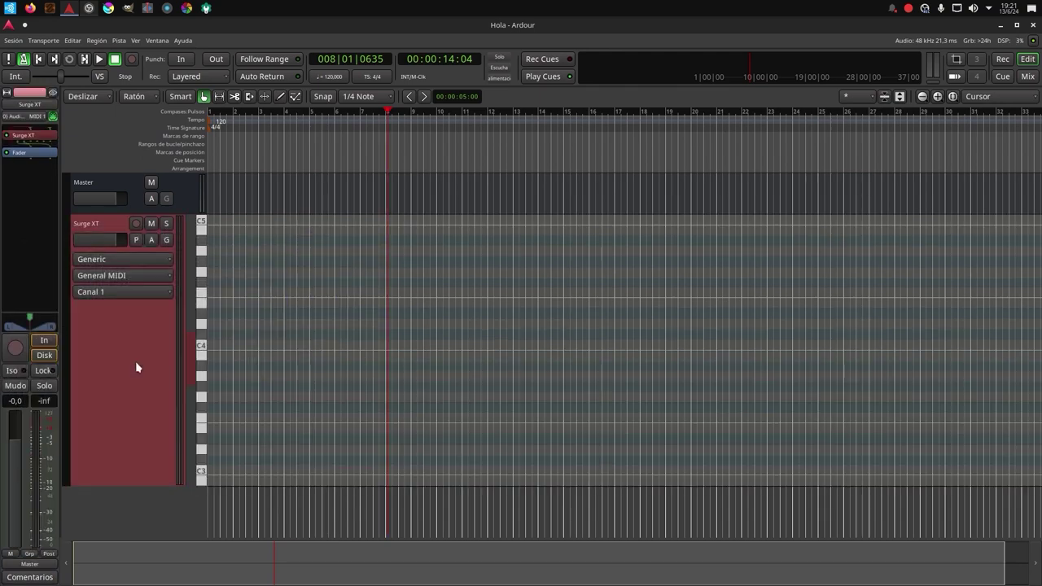
{"action": "double_click", "coordinate": [27, 136]}
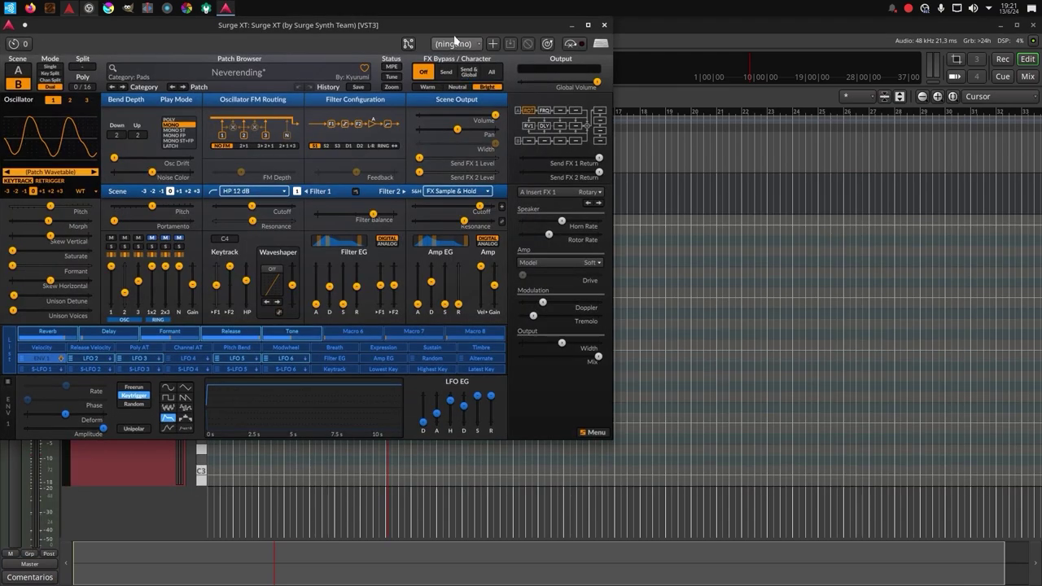
{"action": "left_click_drag", "start_coordinate": [434, 27], "coordinate": [700, 83]}
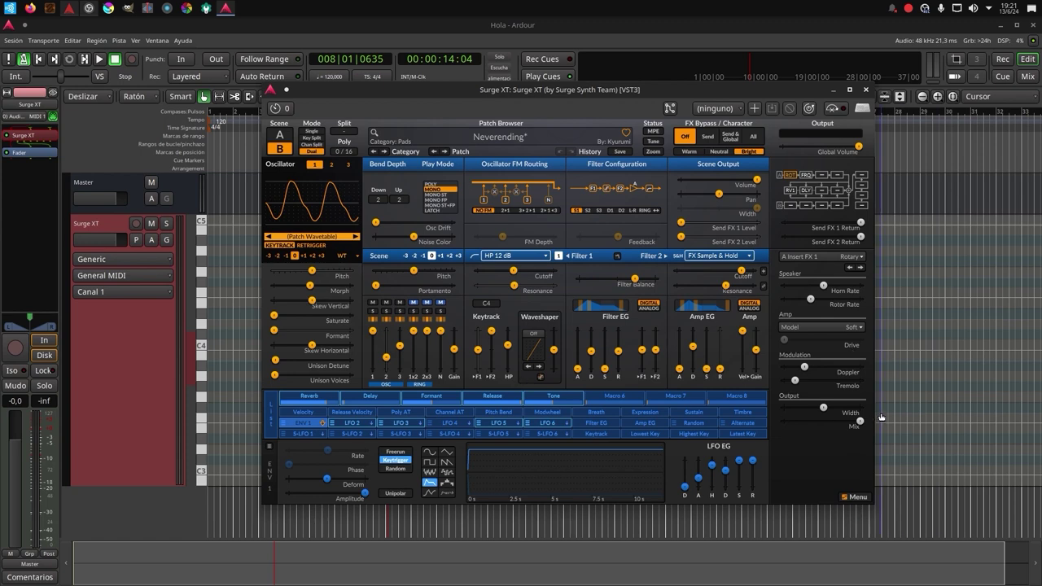
Step: Look through the Surge XT plugin's skin options and dismiss them without changing the skin
{"action": "left_click", "coordinate": [861, 498]}
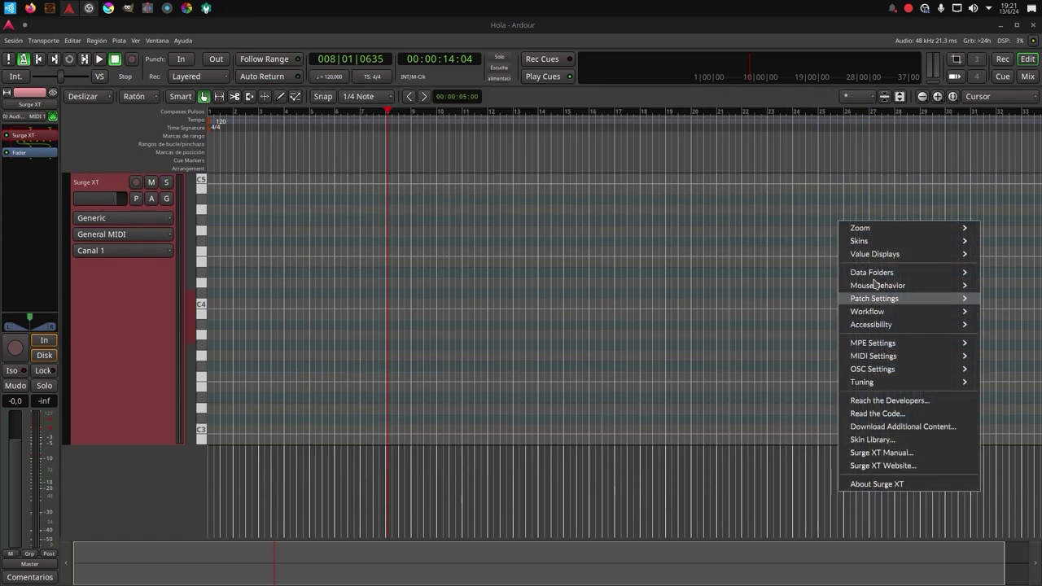
{"action": "mouse_move", "coordinate": [867, 241]}
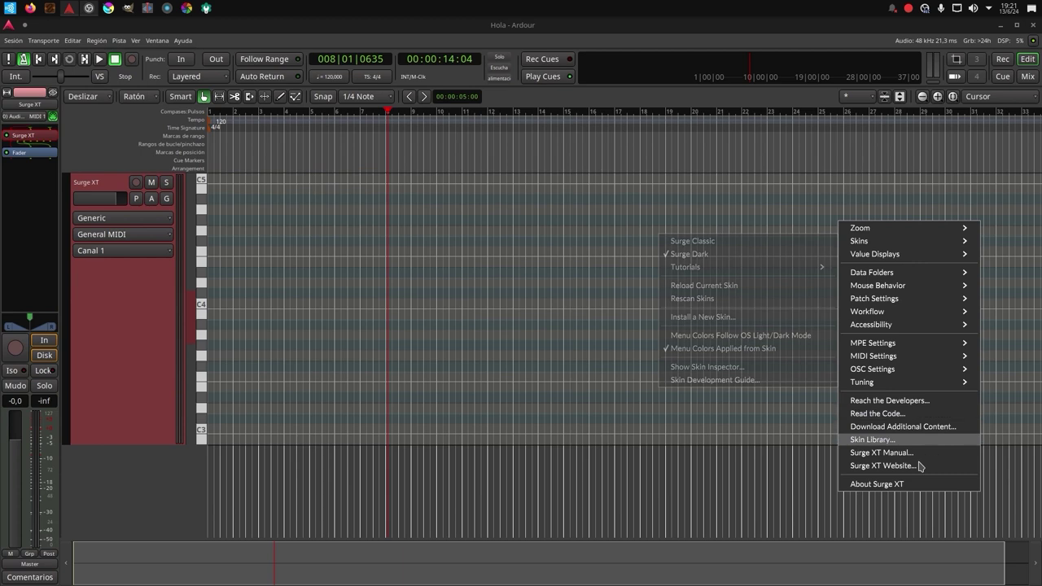
{"action": "left_click", "coordinate": [847, 526]}
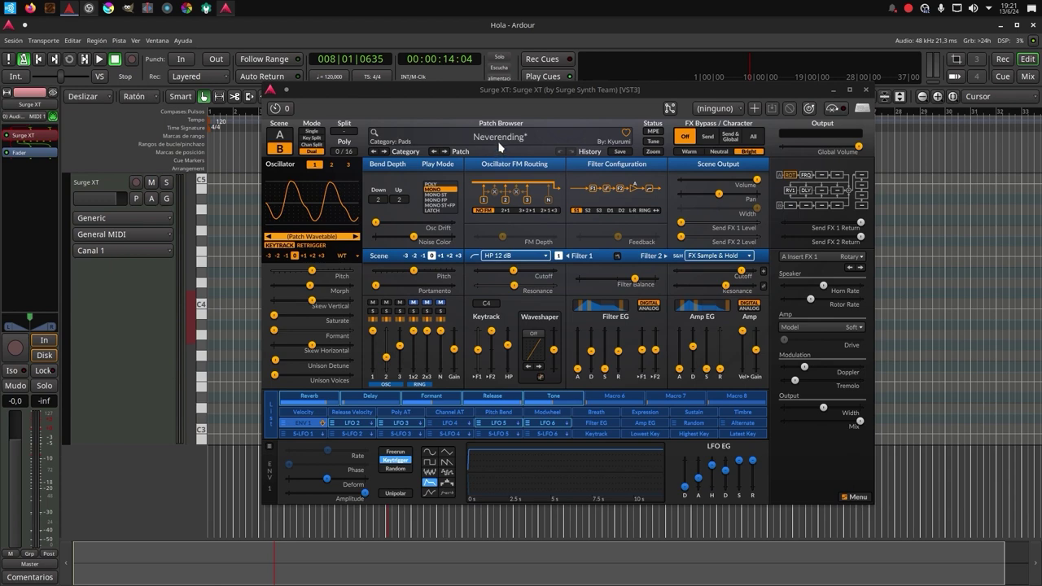
Step: Play several notes between C3 and C5 on the Surge XT track's piano keys and close the plugin window
{"action": "left_click", "coordinate": [200, 418]}
{"action": "left_click", "coordinate": [200, 307]}
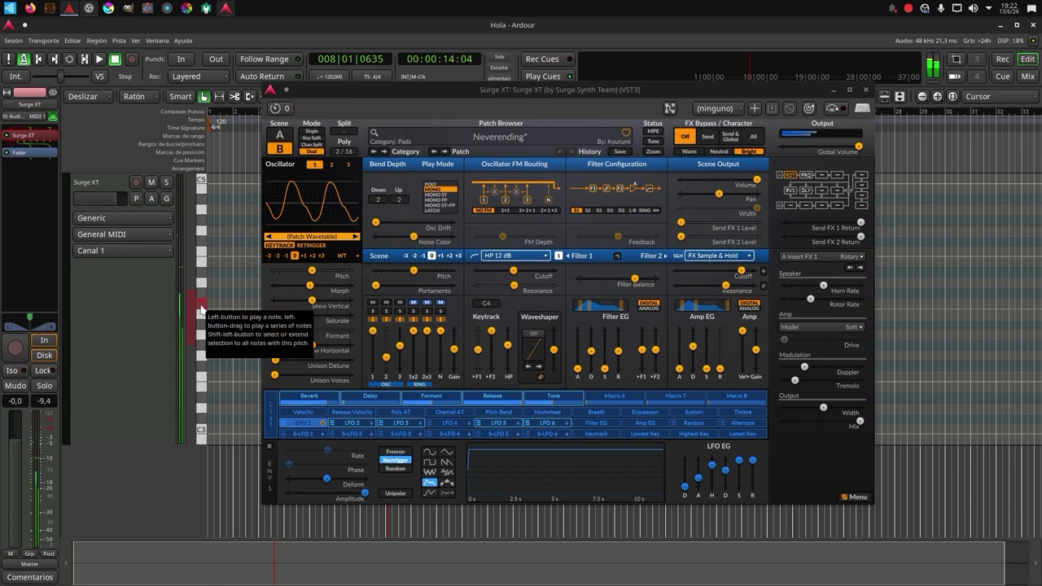
{"action": "left_click_drag", "start_coordinate": [201, 309], "coordinate": [202, 265]}
{"action": "left_click_drag", "start_coordinate": [201, 264], "coordinate": [201, 264]}
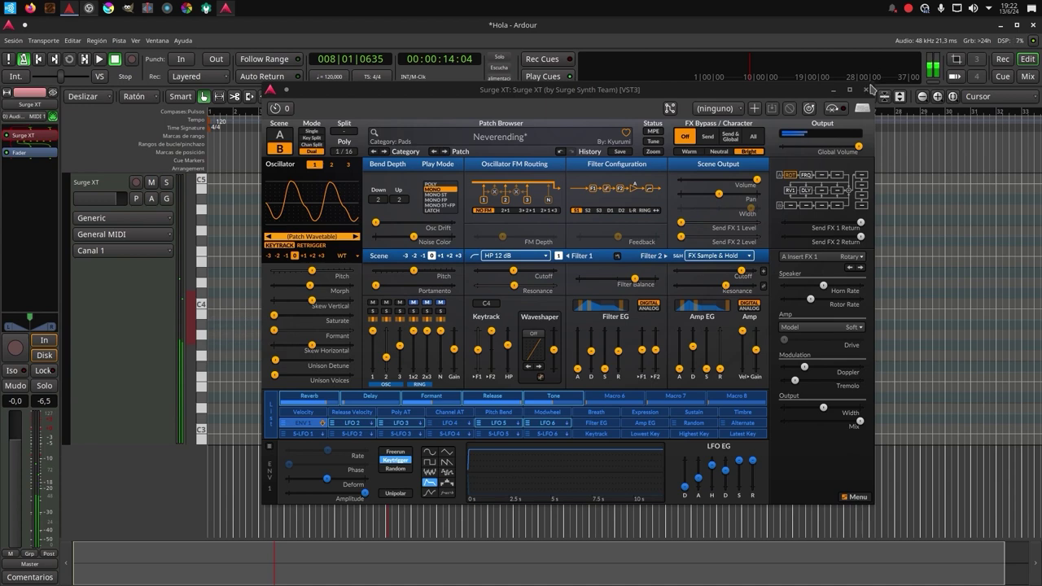
{"action": "left_click", "coordinate": [867, 91]}
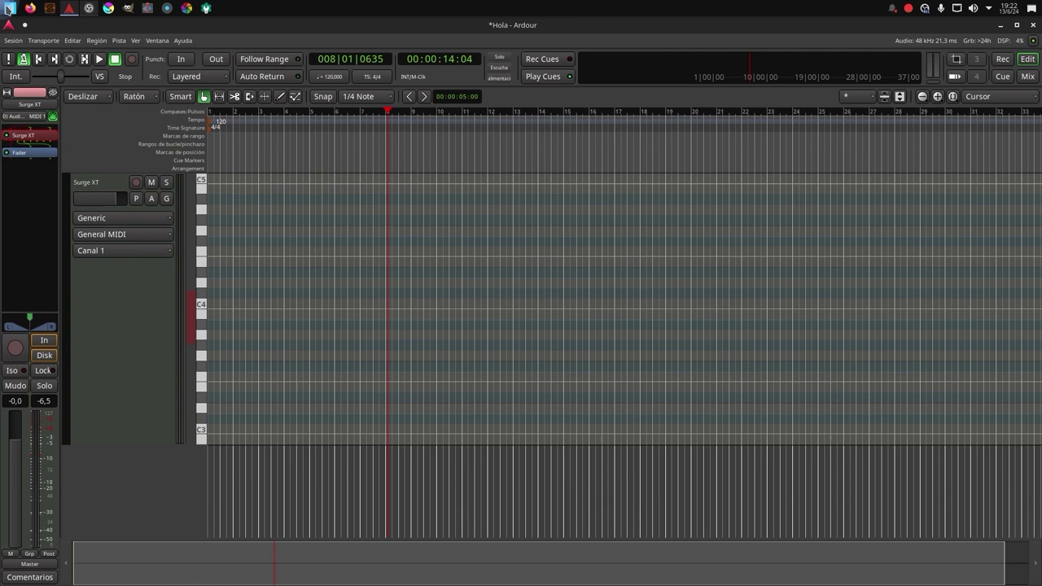
Step: Launch DevedeNG from the video production applications, view its disc type choices, reposition its window and close it
{"action": "left_click", "coordinate": [9, 10]}
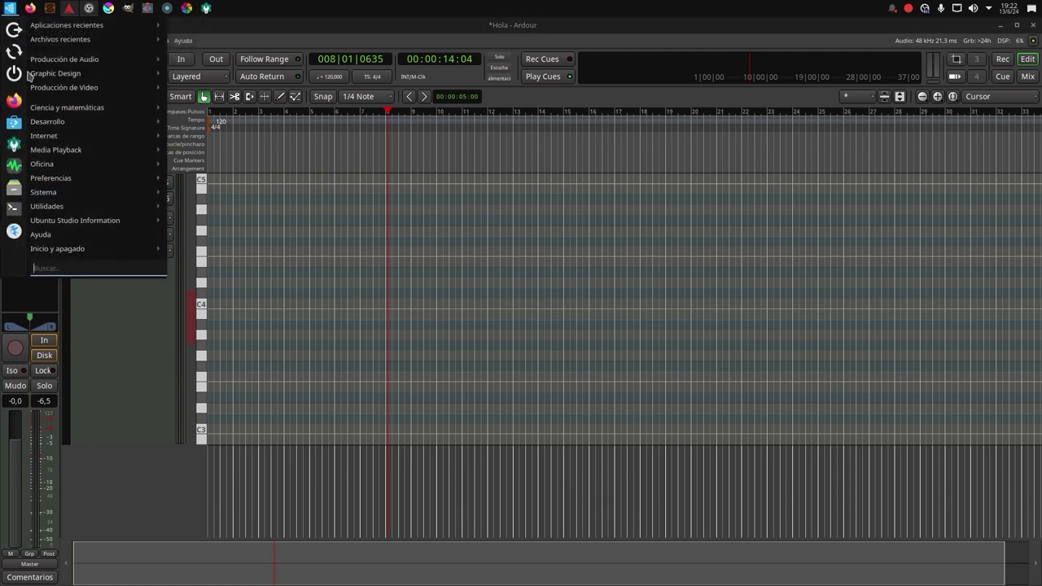
{"action": "mouse_move", "coordinate": [68, 107]}
{"action": "mouse_move", "coordinate": [49, 121]}
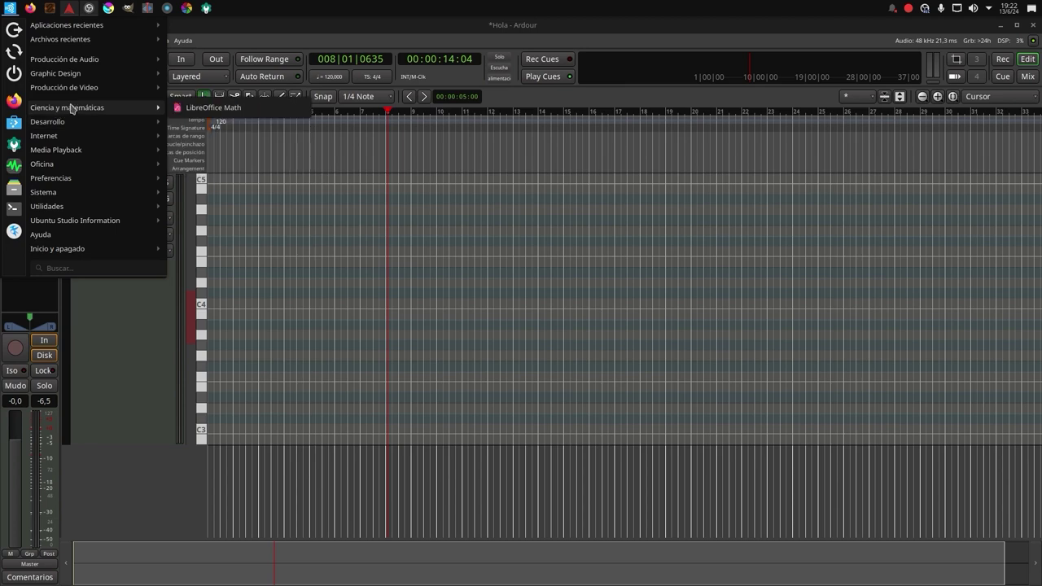
{"action": "mouse_move", "coordinate": [80, 89]}
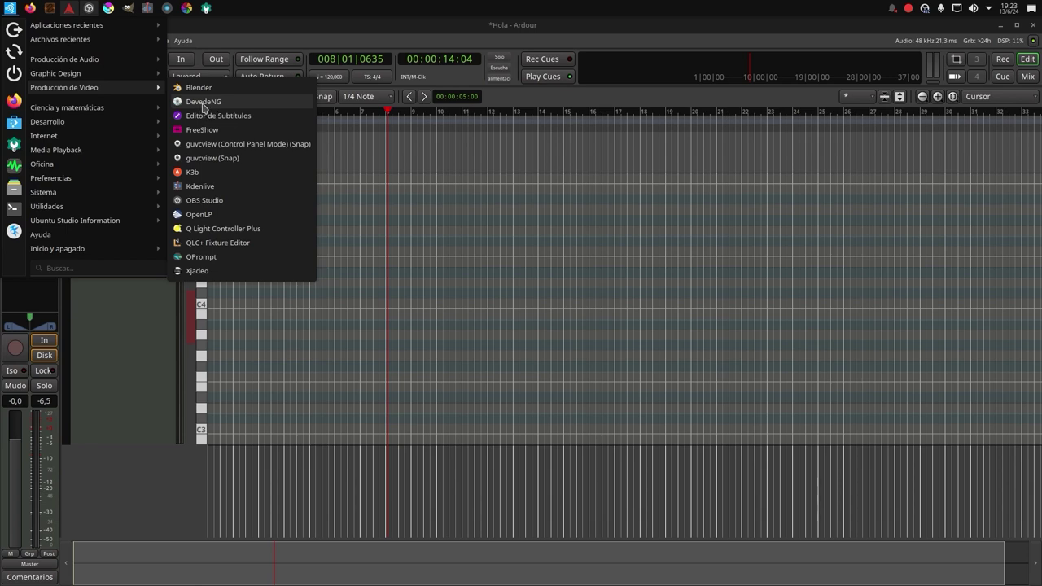
{"action": "left_click", "coordinate": [203, 102]}
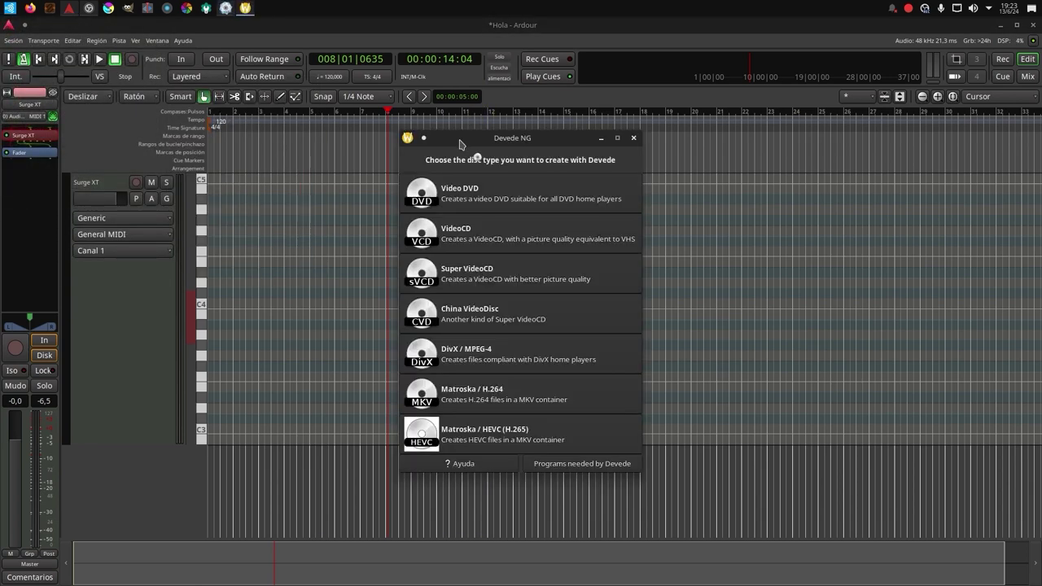
{"action": "left_click_drag", "start_coordinate": [460, 144], "coordinate": [400, 113]}
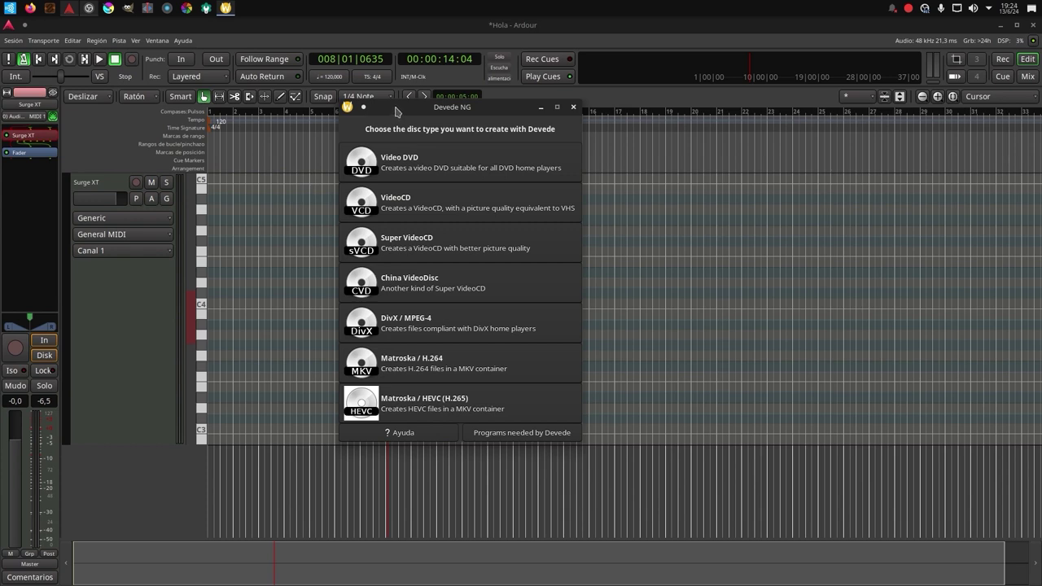
{"action": "left_click", "coordinate": [573, 108]}
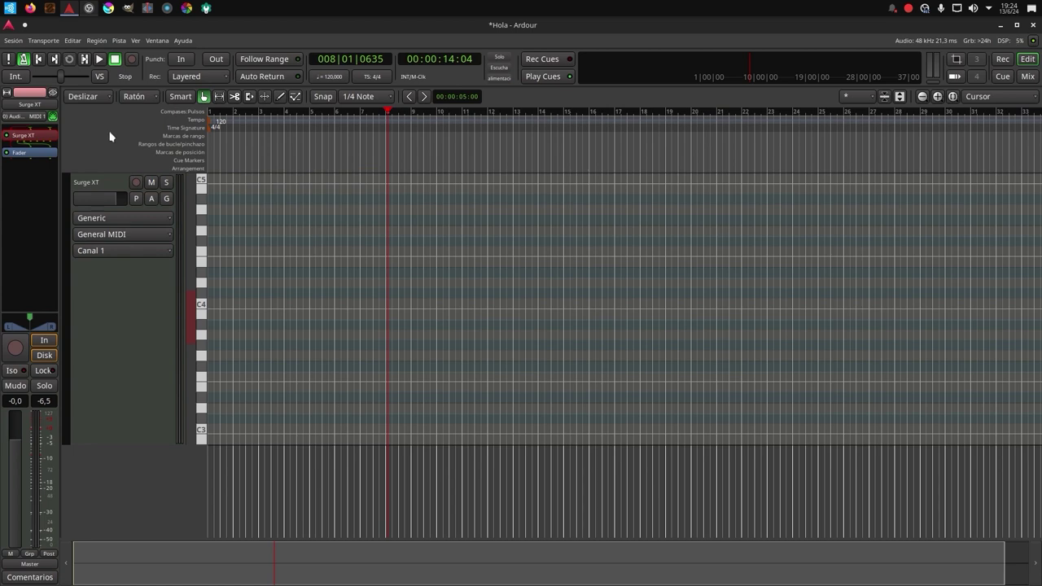
Step: Launch Editor de Subtítulos from the video production applications, reposition its empty window over Ardour and close it
{"action": "left_click", "coordinate": [10, 8]}
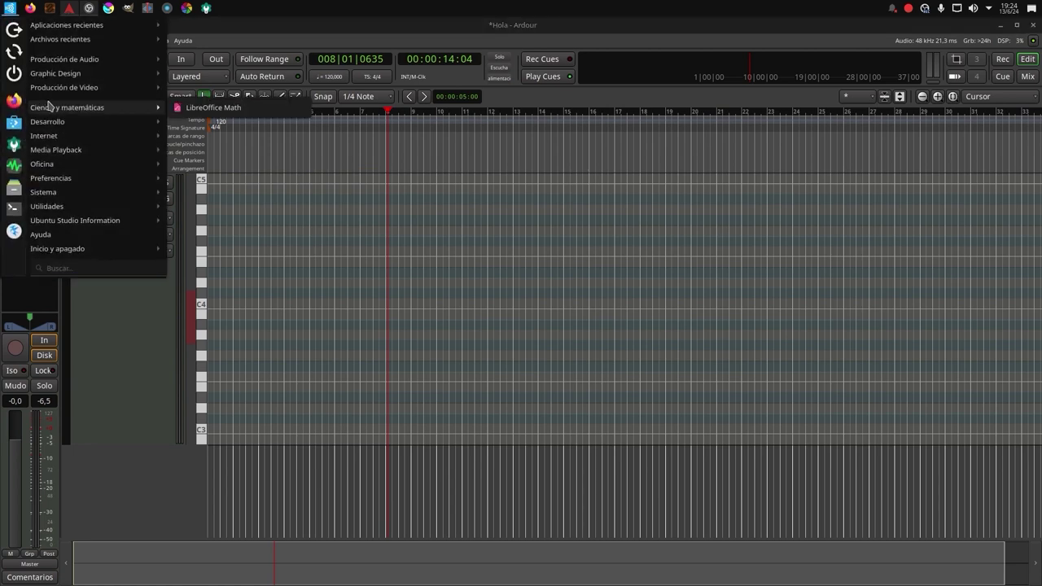
{"action": "mouse_move", "coordinate": [109, 91]}
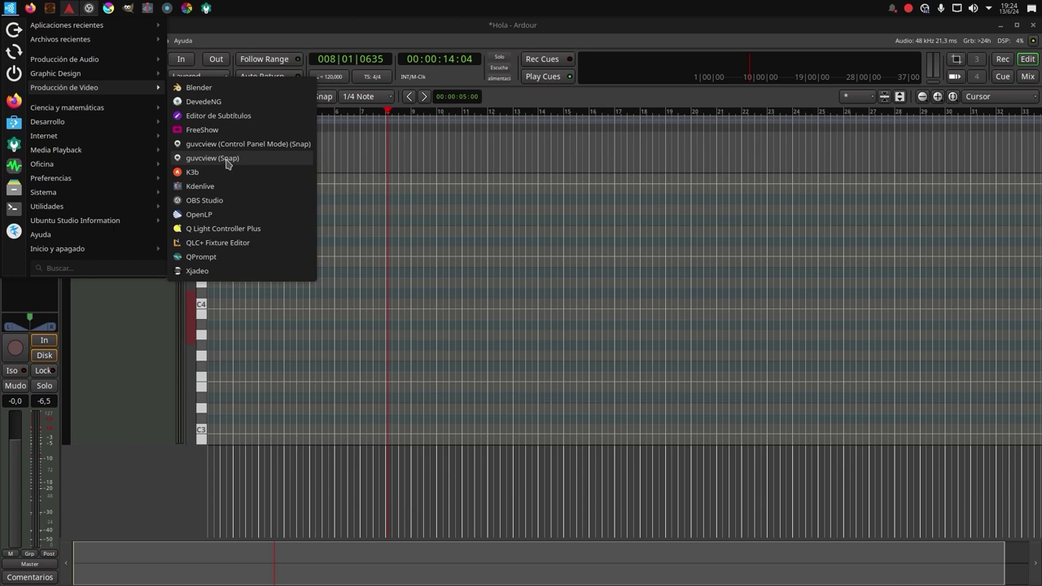
{"action": "left_click", "coordinate": [218, 119]}
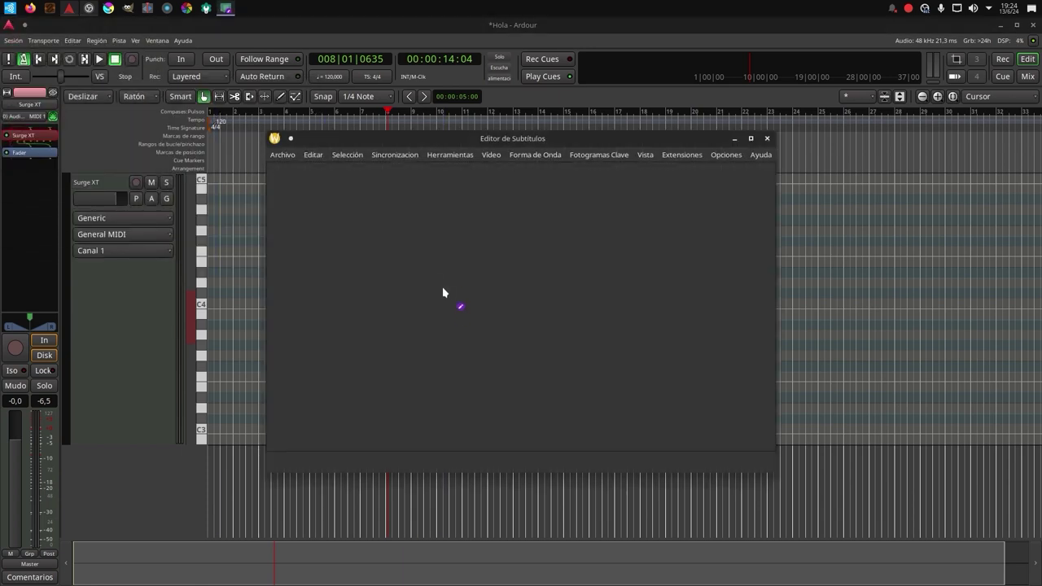
{"action": "left_click_drag", "start_coordinate": [434, 140], "coordinate": [398, 154]}
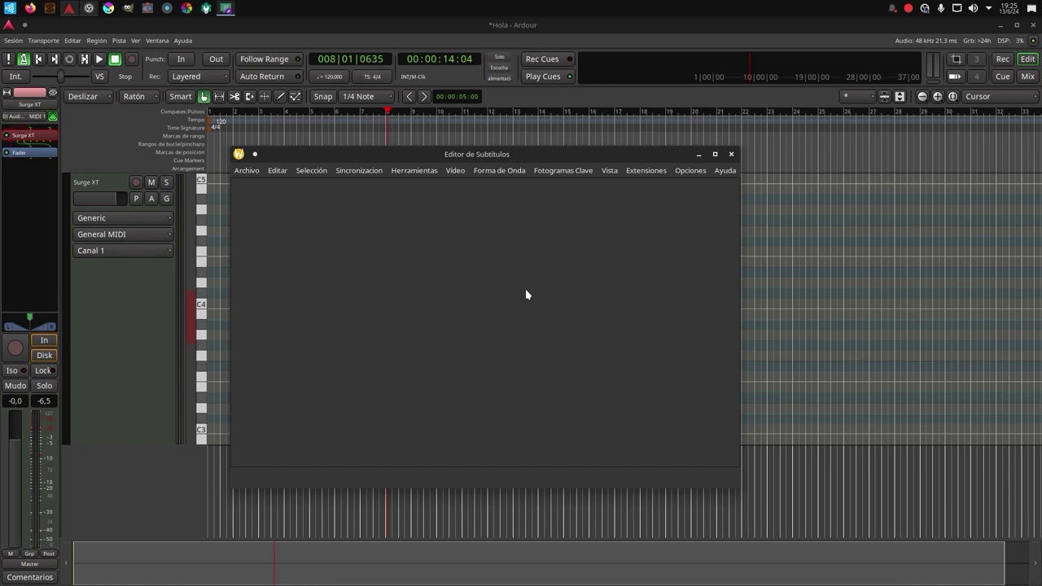
{"action": "left_click_drag", "start_coordinate": [517, 155], "coordinate": [545, 161]}
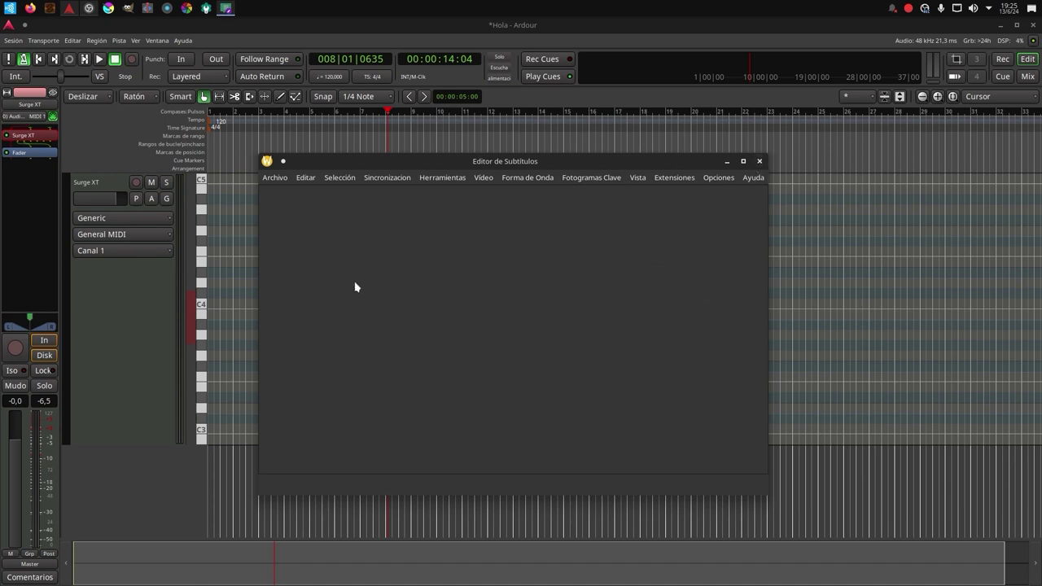
{"action": "left_click", "coordinate": [760, 161]}
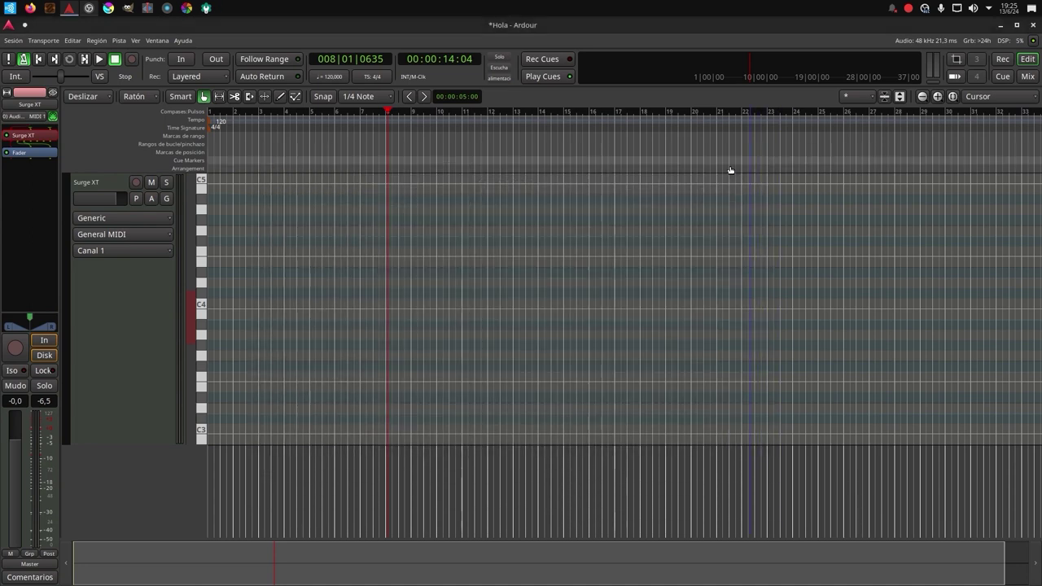
Step: Launch FreeShow from the video production applications and leave its start page showing
{"action": "left_click", "coordinate": [10, 9]}
{"action": "mouse_move", "coordinate": [65, 111]}
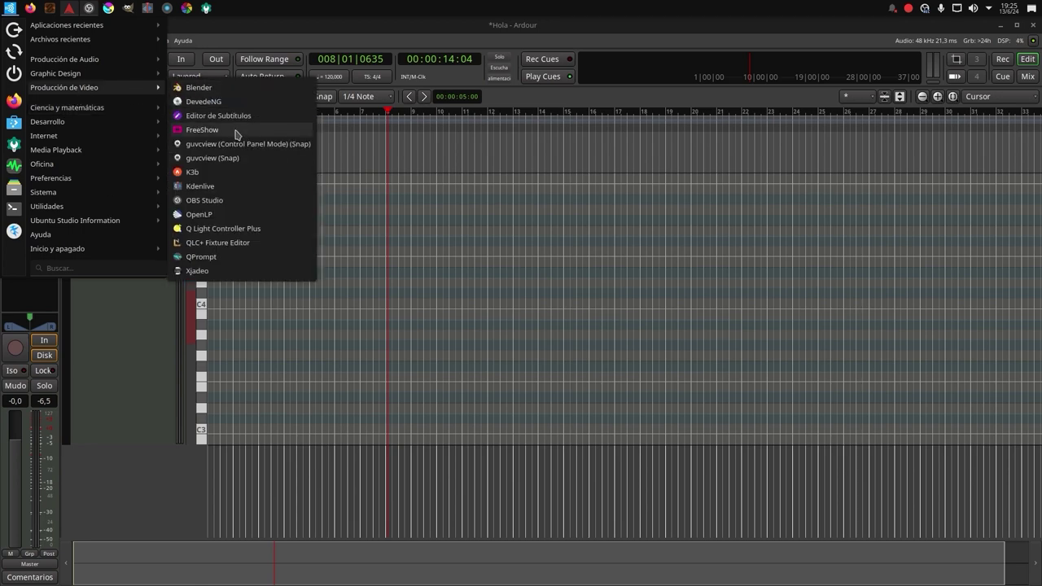
{"action": "left_click", "coordinate": [201, 132]}
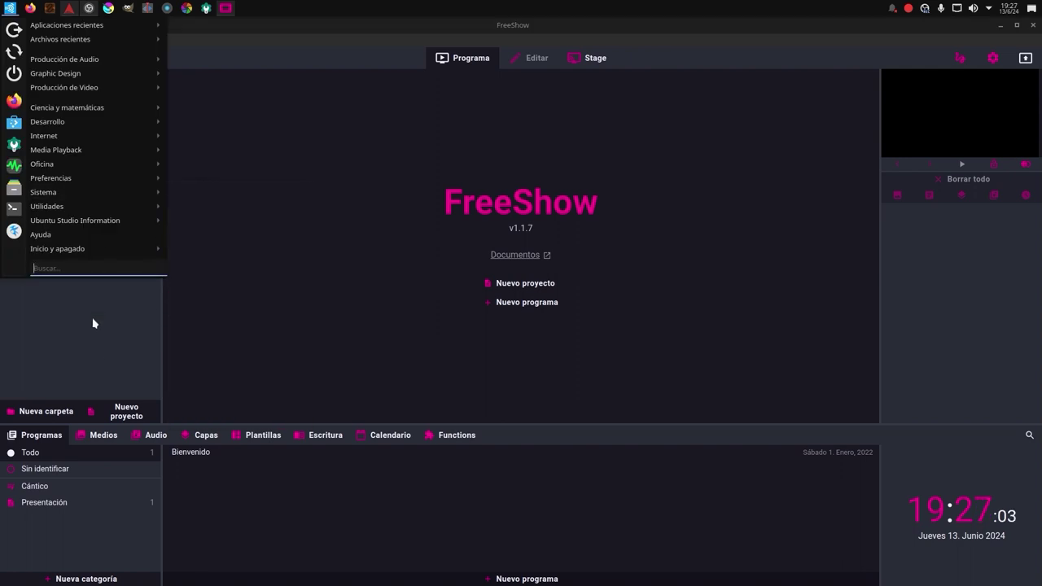
{"action": "left_click", "coordinate": [93, 319]}
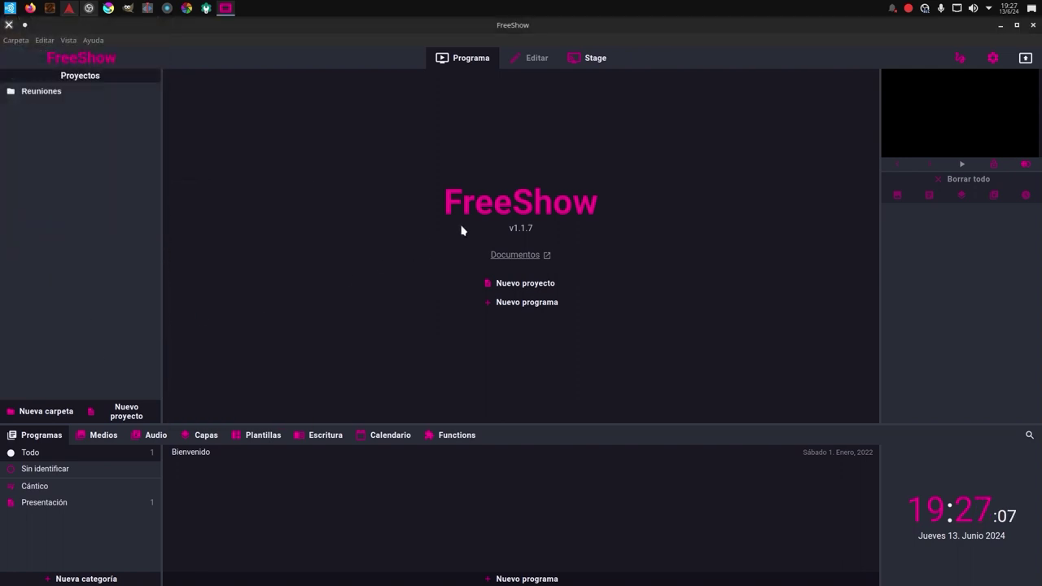
Step: Switch to Firefox, find the FreeShow website at freeshow.app and translate the page from English to Spanish
{"action": "left_click", "coordinate": [30, 10]}
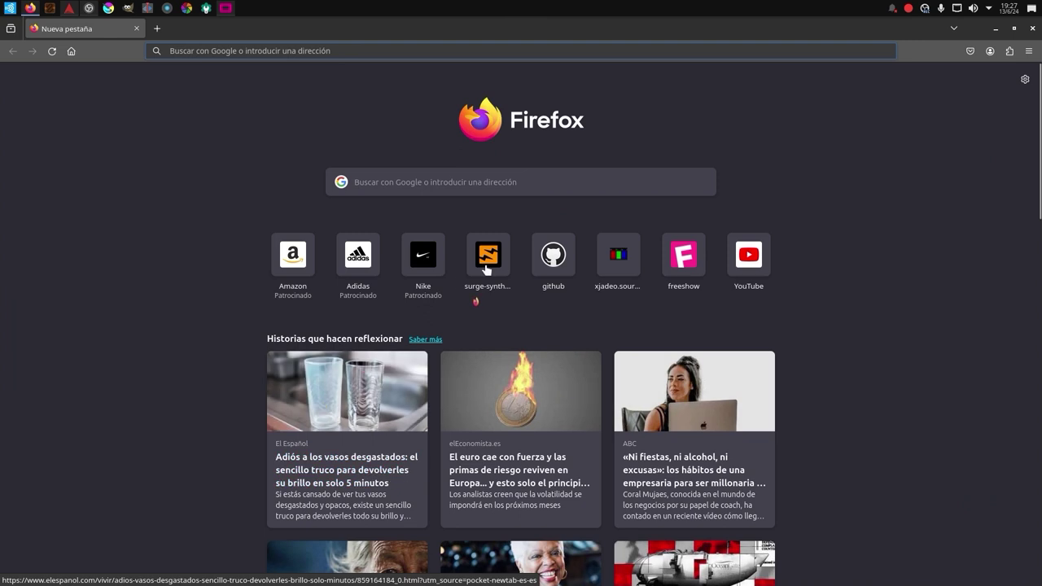
{"action": "left_click", "coordinate": [423, 182]}
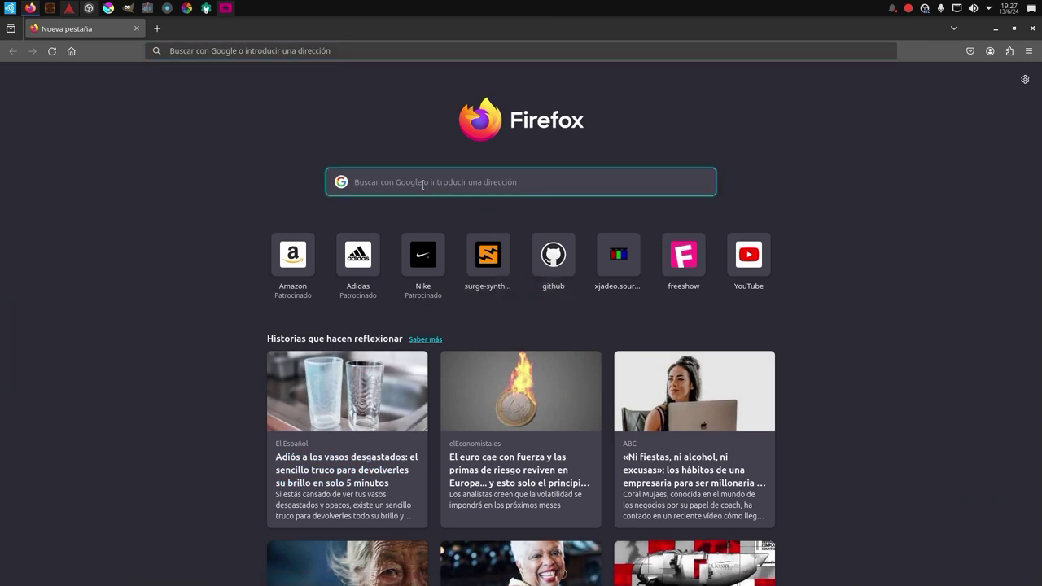
{"action": "type", "text": "freesh"}
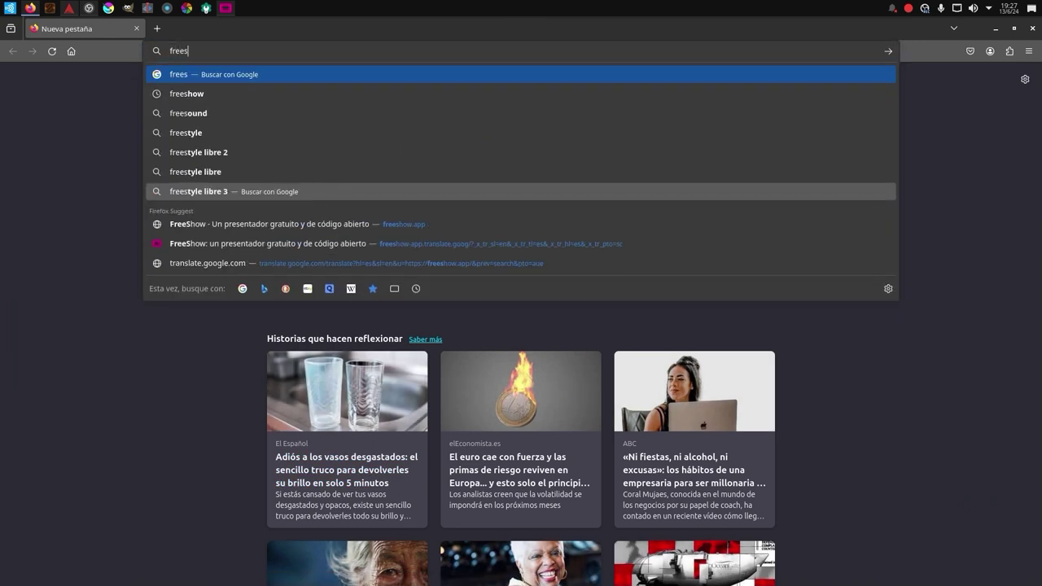
{"action": "left_click", "coordinate": [326, 224]}
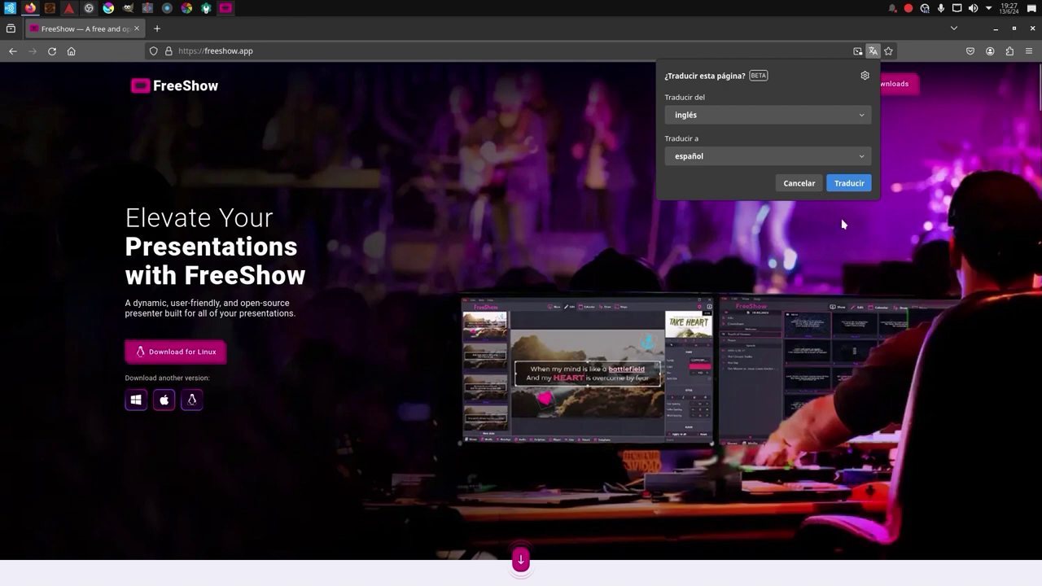
{"action": "left_click", "coordinate": [802, 184]}
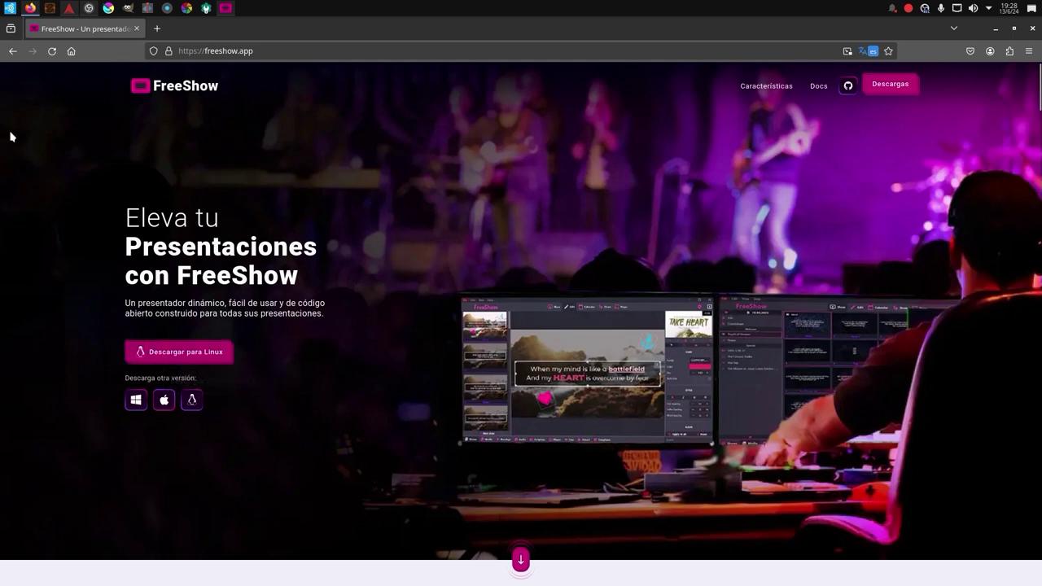
Step: Examine the FreeShow website's mission, introduction video, features, comparison table and reviews, and return to the beginning of the page
{"action": "scroll", "coordinate": [312, 263], "scroll_direction": "down", "scroll_amount": 8}
{"action": "scroll", "coordinate": [312, 268], "scroll_direction": "up", "scroll_amount": 4}
{"action": "scroll", "coordinate": [477, 396], "scroll_direction": "down", "scroll_amount": 1}
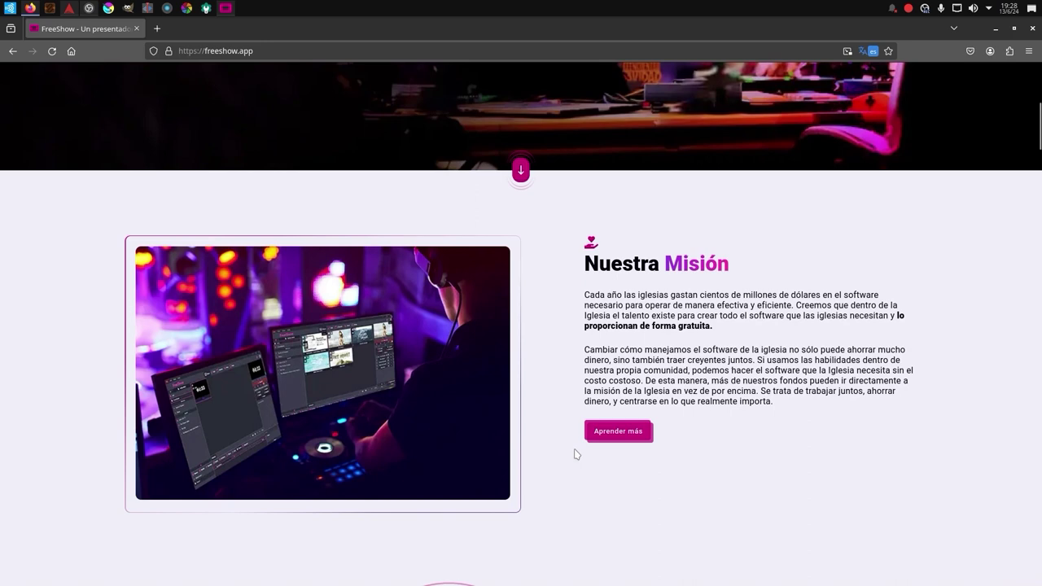
{"action": "scroll", "coordinate": [561, 458], "scroll_direction": "down", "scroll_amount": 1}
{"action": "scroll", "coordinate": [565, 451], "scroll_direction": "down", "scroll_amount": 4}
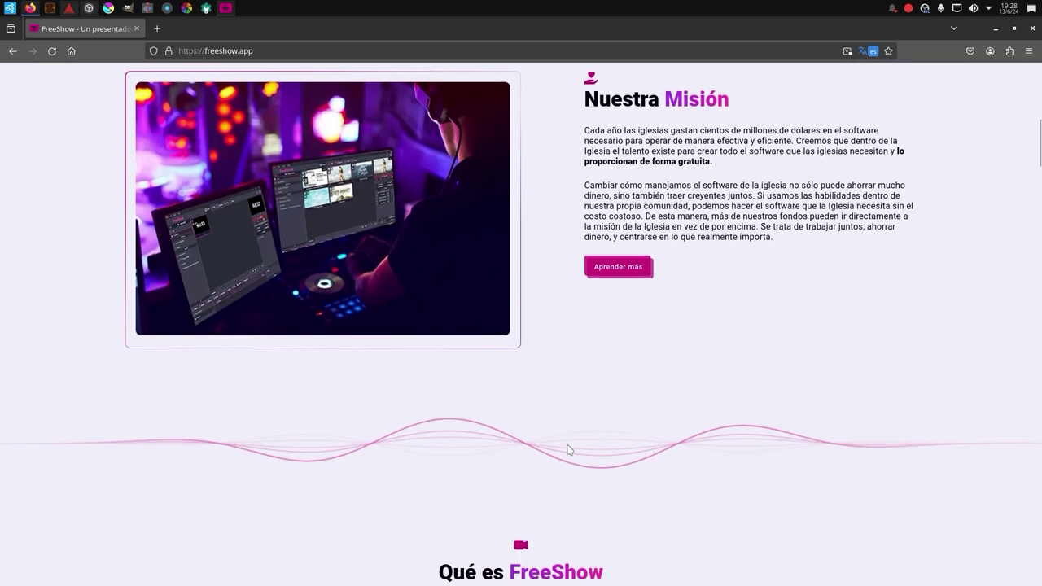
{"action": "scroll", "coordinate": [569, 448], "scroll_direction": "up", "scroll_amount": 4}
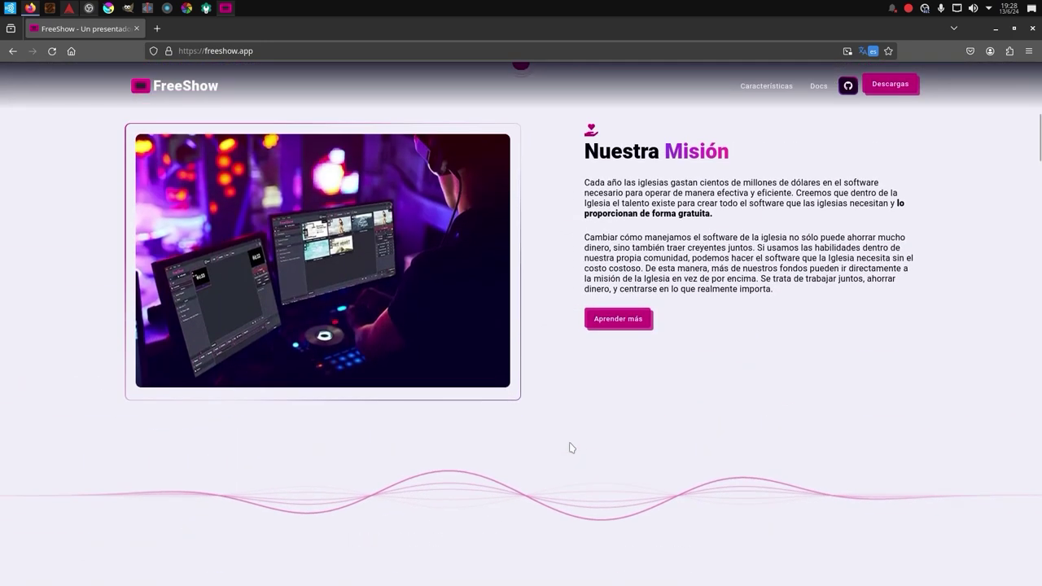
{"action": "scroll", "coordinate": [570, 465], "scroll_direction": "down", "scroll_amount": 14}
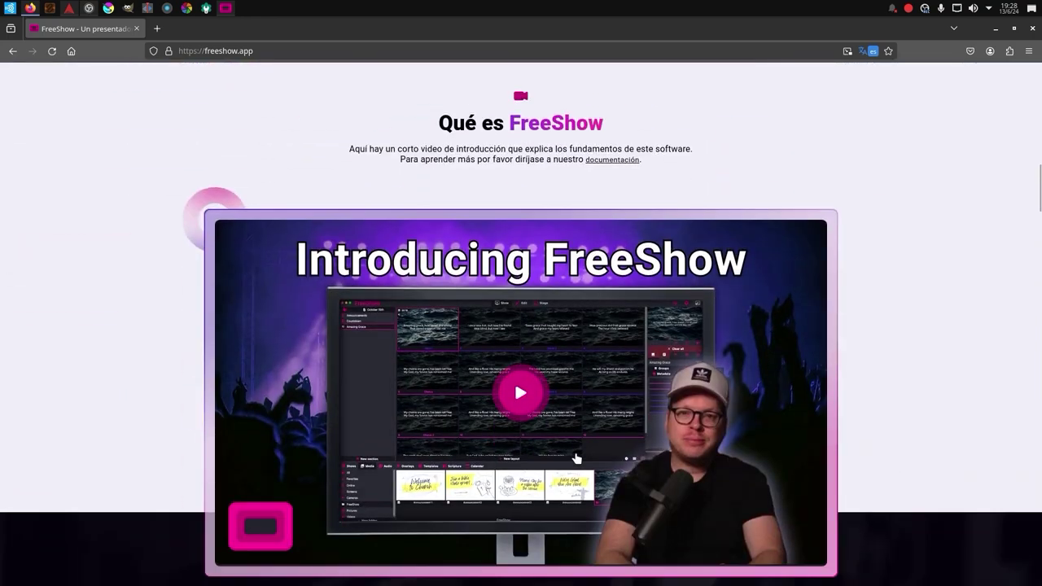
{"action": "scroll", "coordinate": [577, 458], "scroll_direction": "down", "scroll_amount": 10}
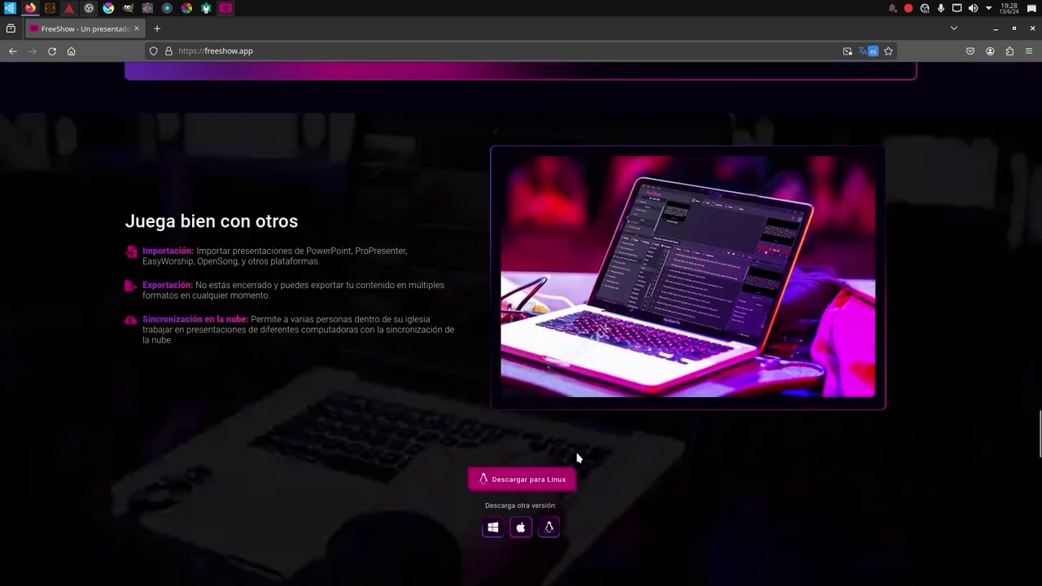
{"action": "scroll", "coordinate": [578, 459], "scroll_direction": "down", "scroll_amount": 15}
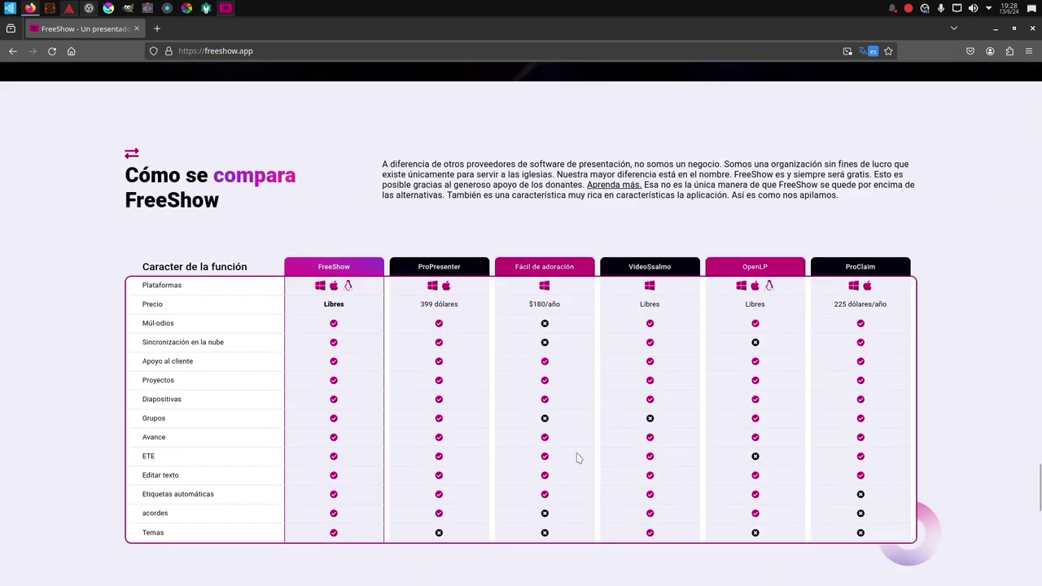
{"action": "scroll", "coordinate": [577, 458], "scroll_direction": "down", "scroll_amount": 2}
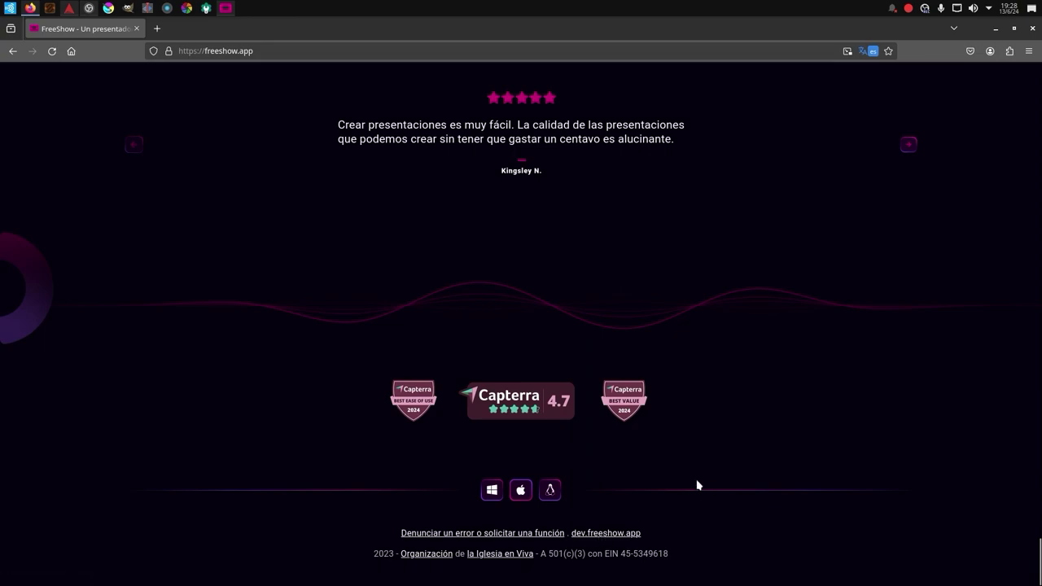
{"action": "scroll", "coordinate": [697, 485], "scroll_direction": "up", "scroll_amount": 20}
{"action": "scroll", "coordinate": [687, 478], "scroll_direction": "up", "scroll_amount": 15}
{"action": "scroll", "coordinate": [583, 422], "scroll_direction": "up", "scroll_amount": 5}
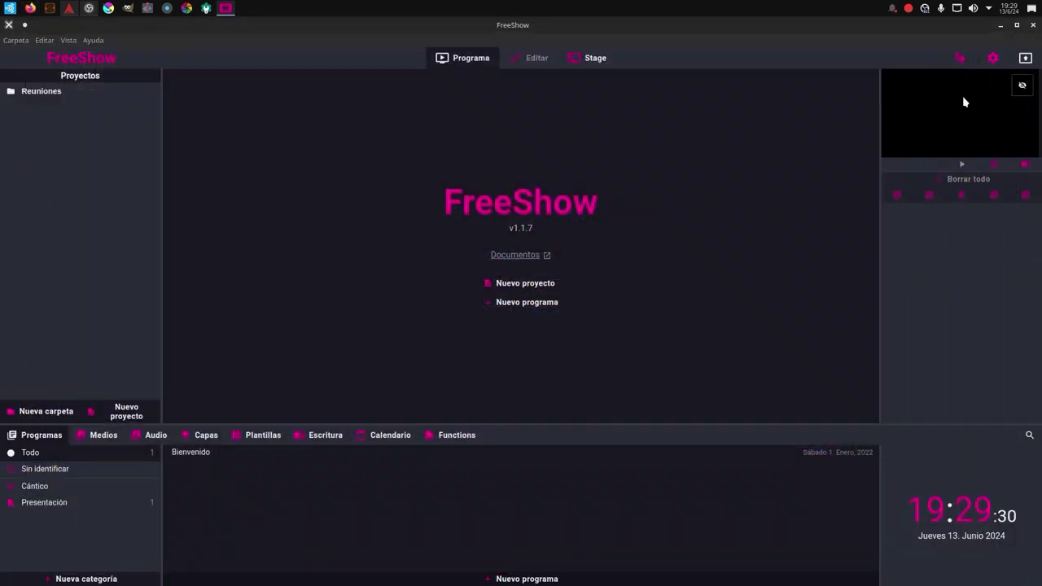
Step: Close FreeShow and launch Xjadeo from the video production applications
{"action": "left_click", "coordinate": [1033, 26]}
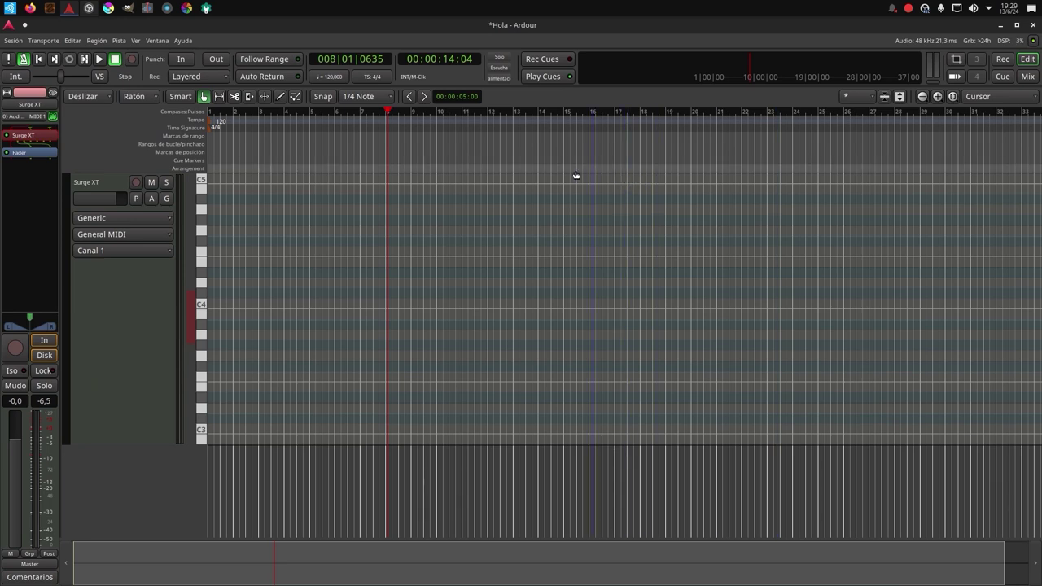
{"action": "left_click", "coordinate": [10, 7]}
{"action": "mouse_move", "coordinate": [59, 96]}
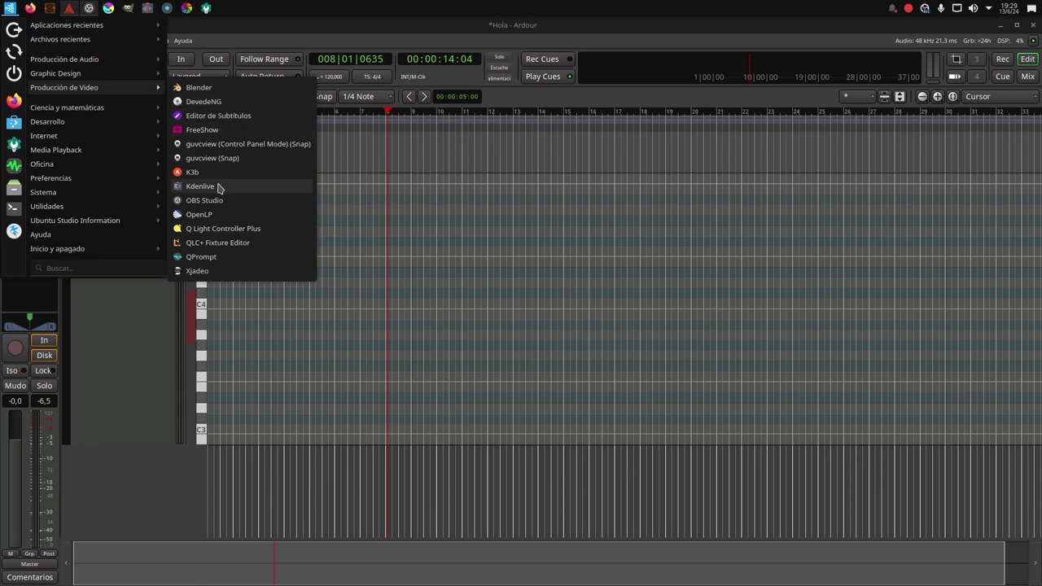
{"action": "left_click", "coordinate": [200, 272]}
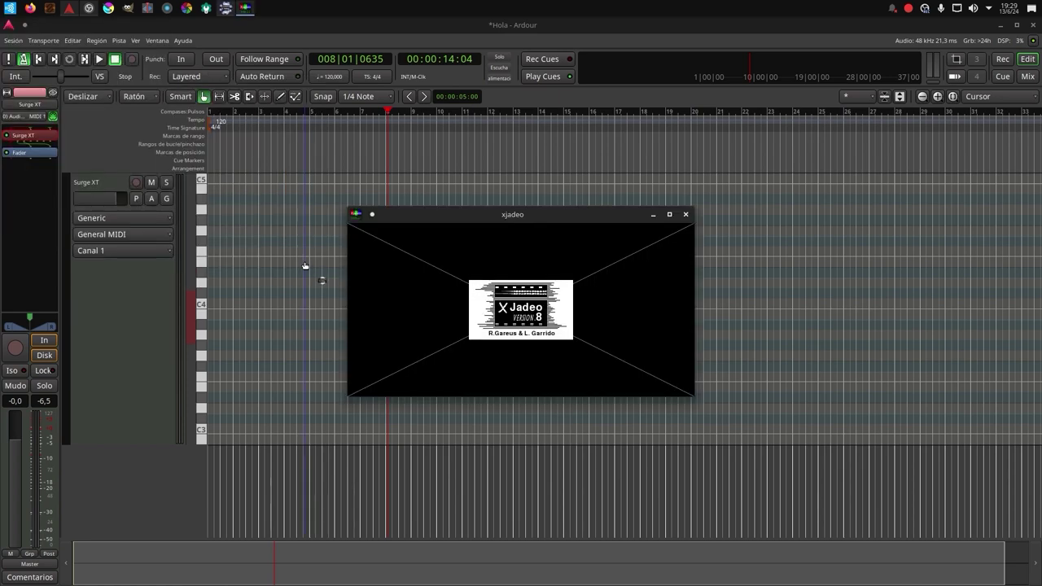
Step: Choose JACK as the sync source for the Xjadeo video monitor
{"action": "right_click", "coordinate": [525, 369]}
{"action": "mouse_move", "coordinate": [575, 399]}
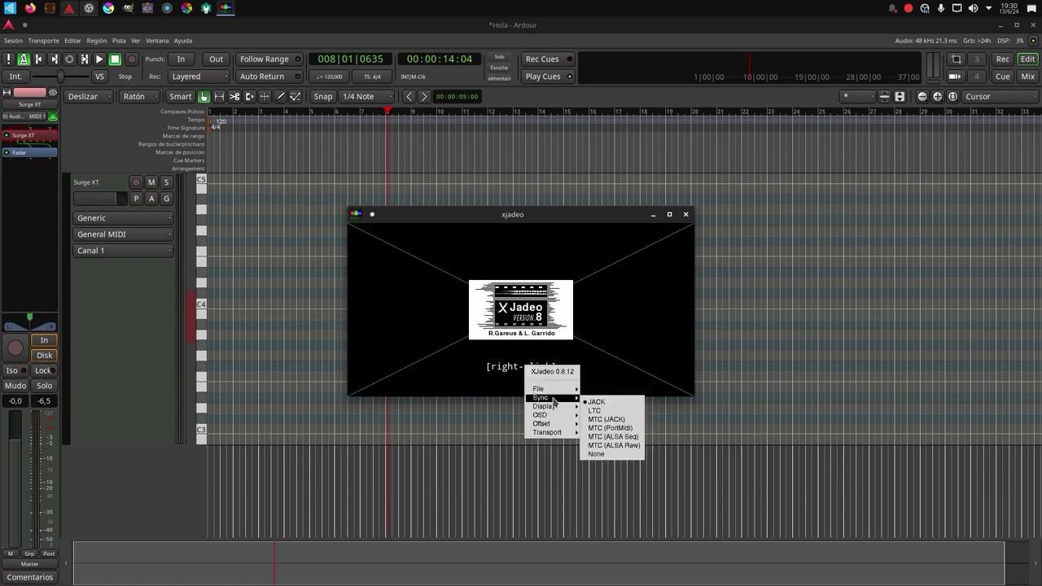
{"action": "left_click", "coordinate": [586, 401]}
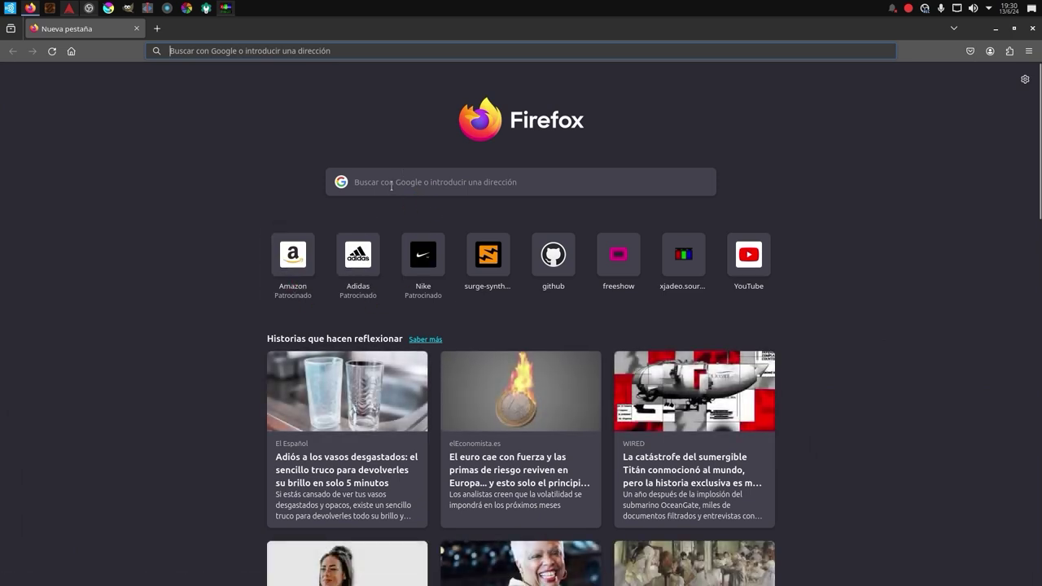
Step: Search Google for xjadeo in Firefox, open the xjadeo.sourceforge.net site and translate it from English to Spanish
{"action": "type", "text": "xjadeo"}
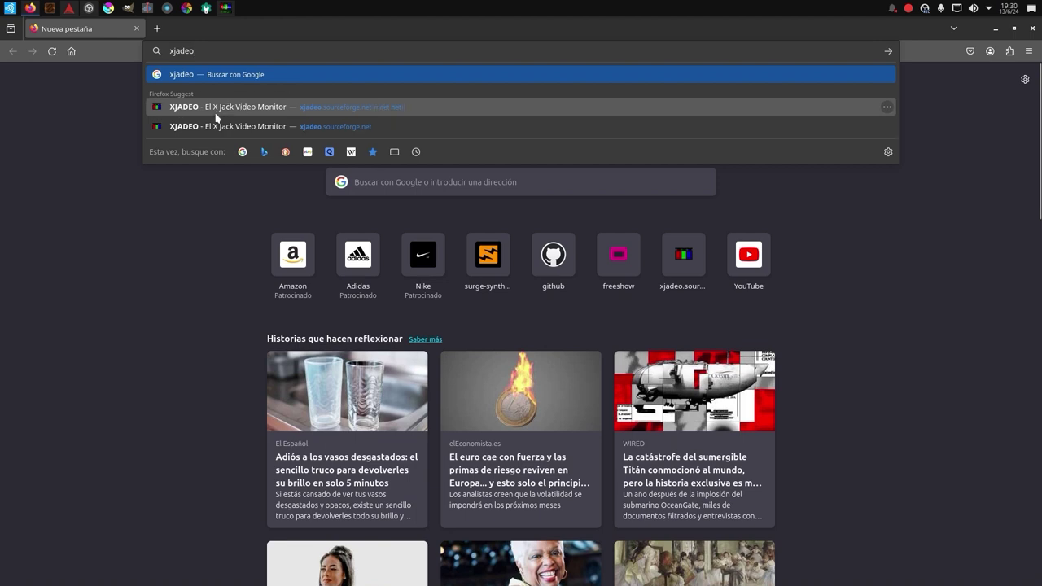
{"action": "left_click", "coordinate": [185, 75]}
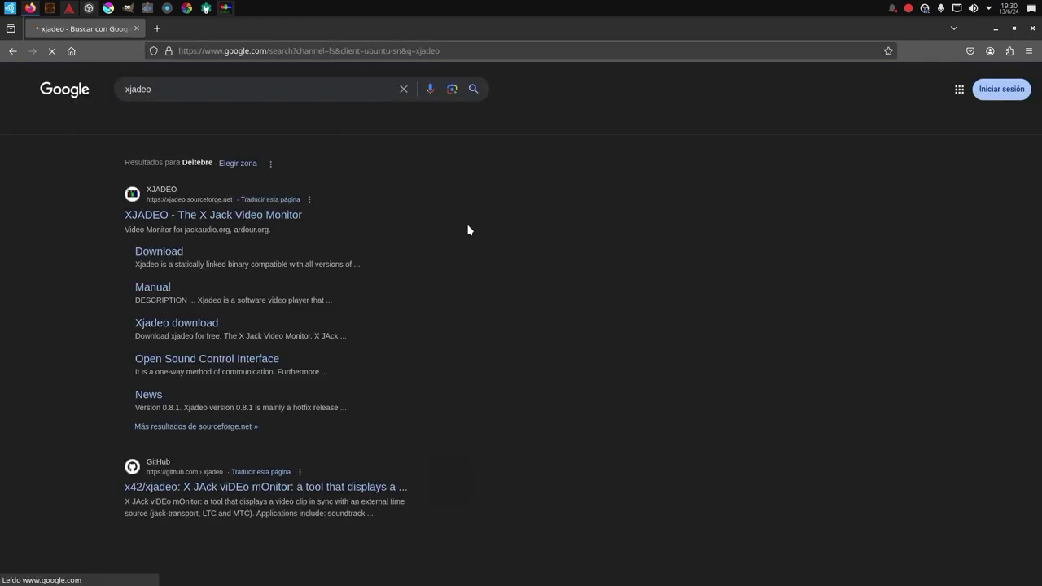
{"action": "left_click", "coordinate": [196, 224]}
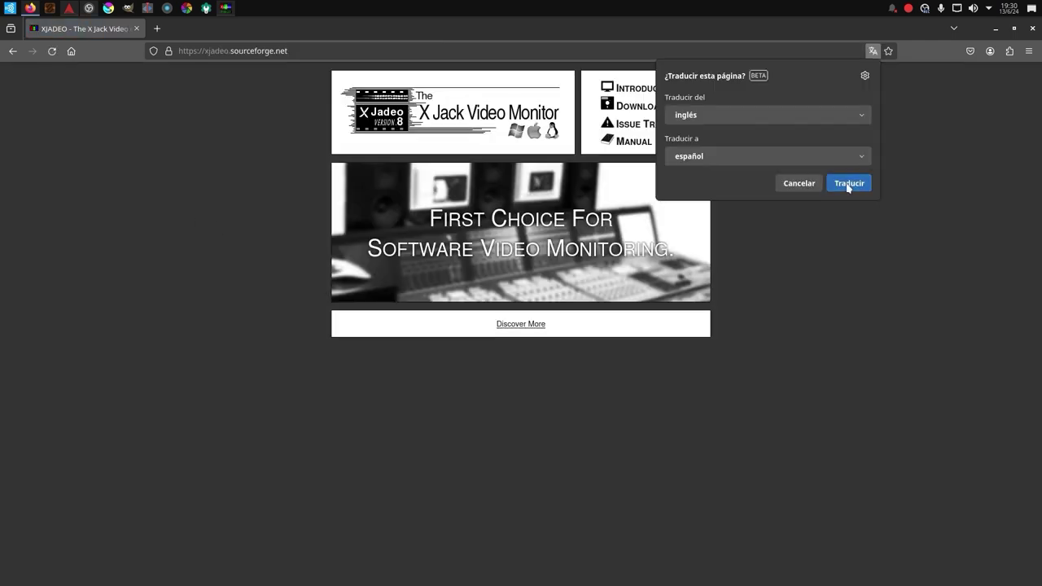
{"action": "left_click", "coordinate": [847, 187]}
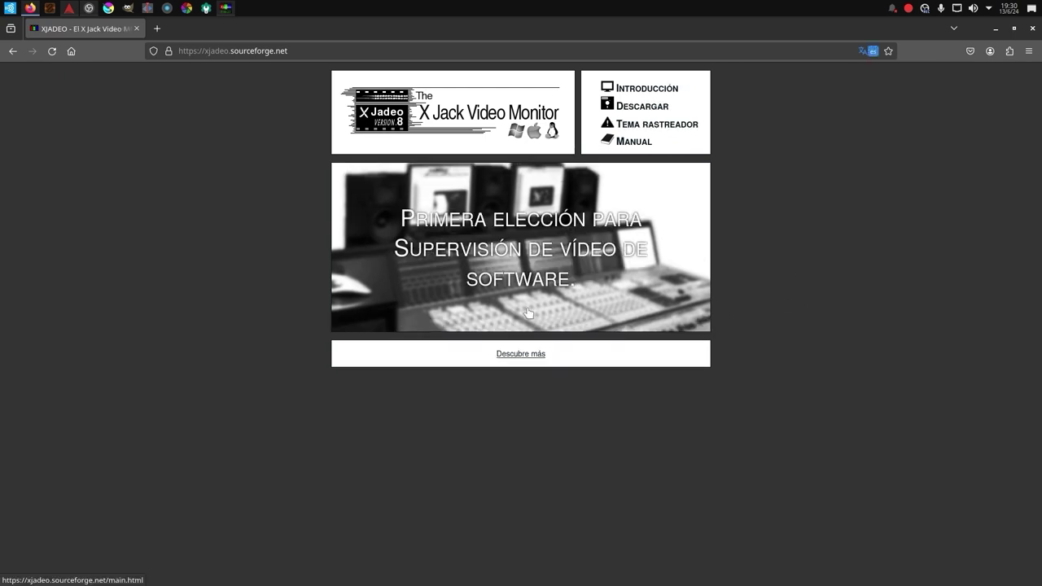
Step: Open the site's Discover More page in Spanish and highlight the sentence about Ardour and the JACK-transport mention
{"action": "left_click", "coordinate": [520, 358]}
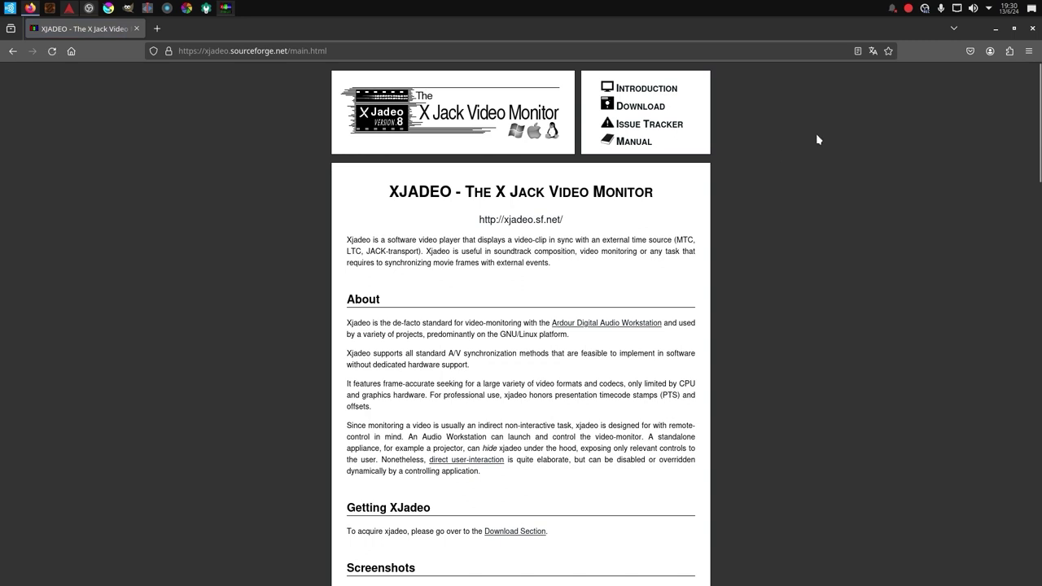
{"action": "left_click", "coordinate": [872, 51]}
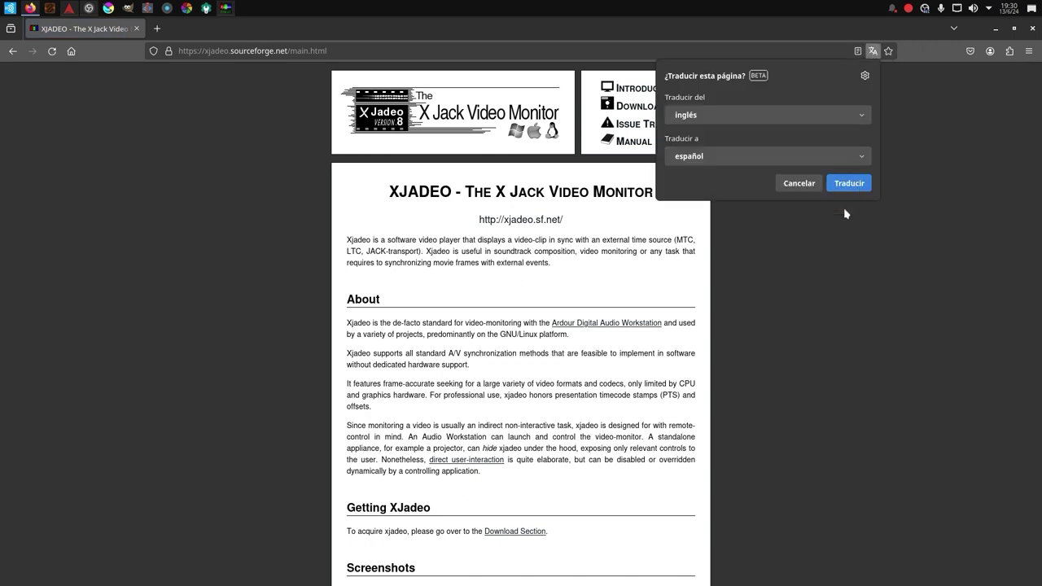
{"action": "left_click", "coordinate": [850, 184]}
{"action": "left_click_drag", "start_coordinate": [346, 334], "coordinate": [666, 352]}
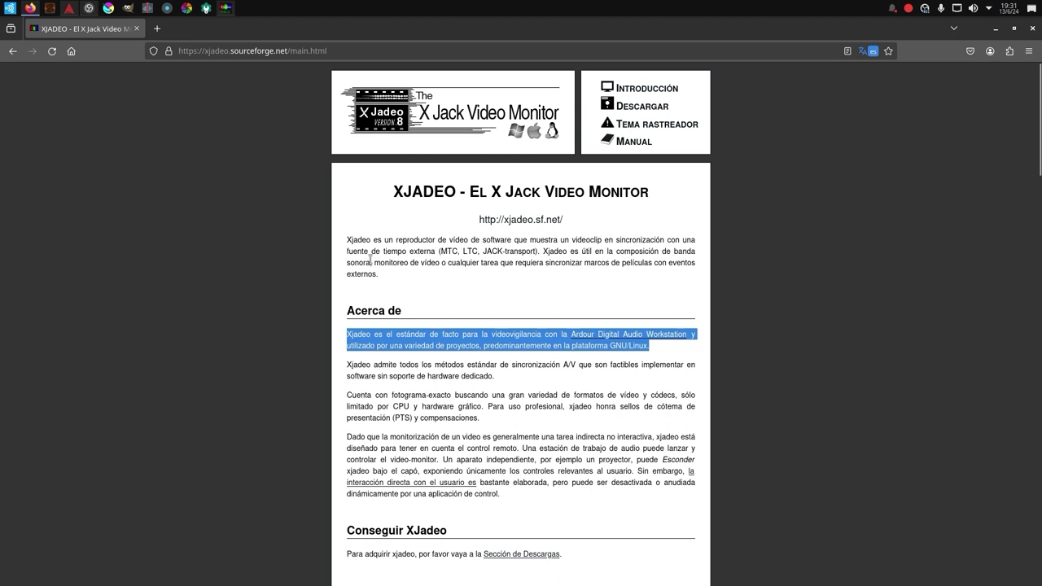
{"action": "left_click_drag", "start_coordinate": [482, 252], "coordinate": [535, 254]}
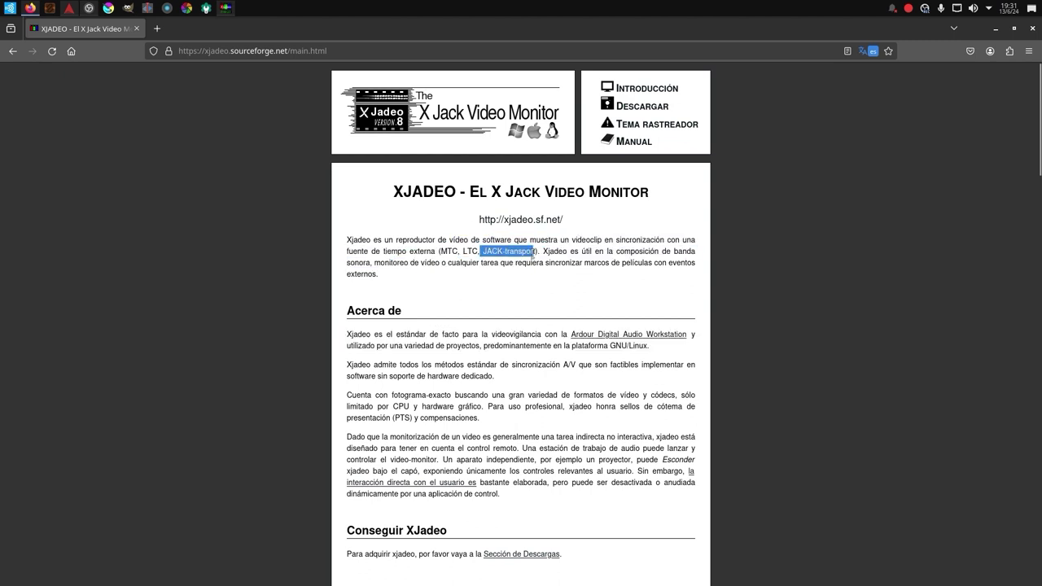
Step: Read the translated Xjadeo page from its introduction through features, usage, projects made with Ardour, community and troubleshooting
{"action": "scroll", "coordinate": [650, 284], "scroll_direction": "down", "scroll_amount": 1}
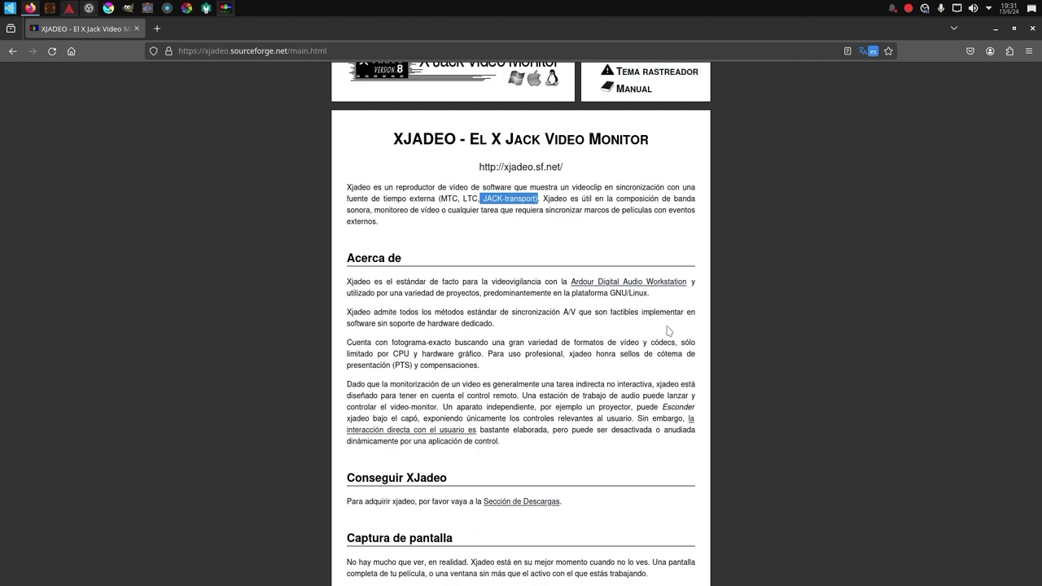
{"action": "scroll", "coordinate": [575, 283], "scroll_direction": "down", "scroll_amount": 4}
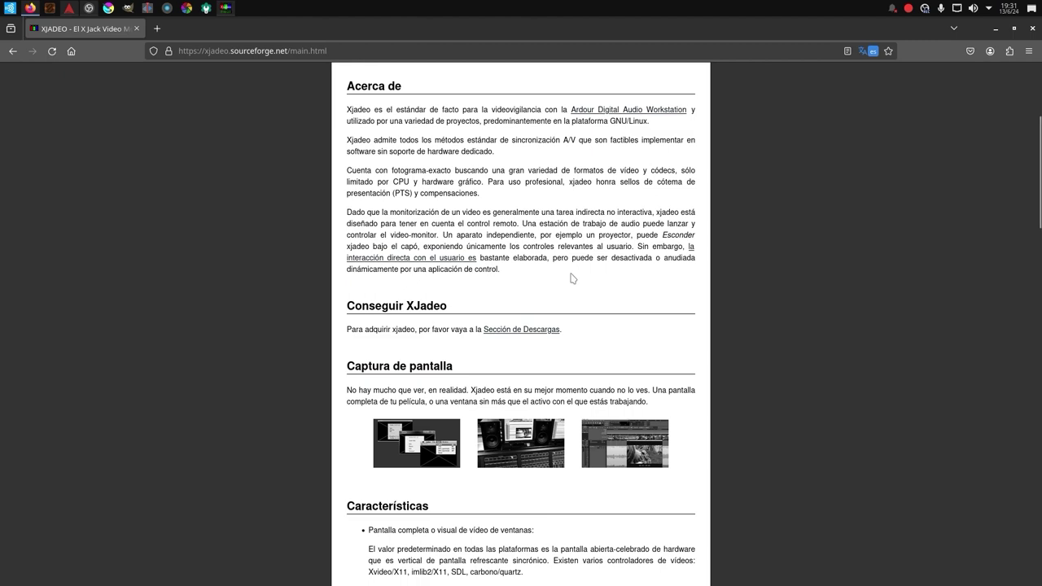
{"action": "scroll", "coordinate": [533, 272], "scroll_direction": "up", "scroll_amount": 4}
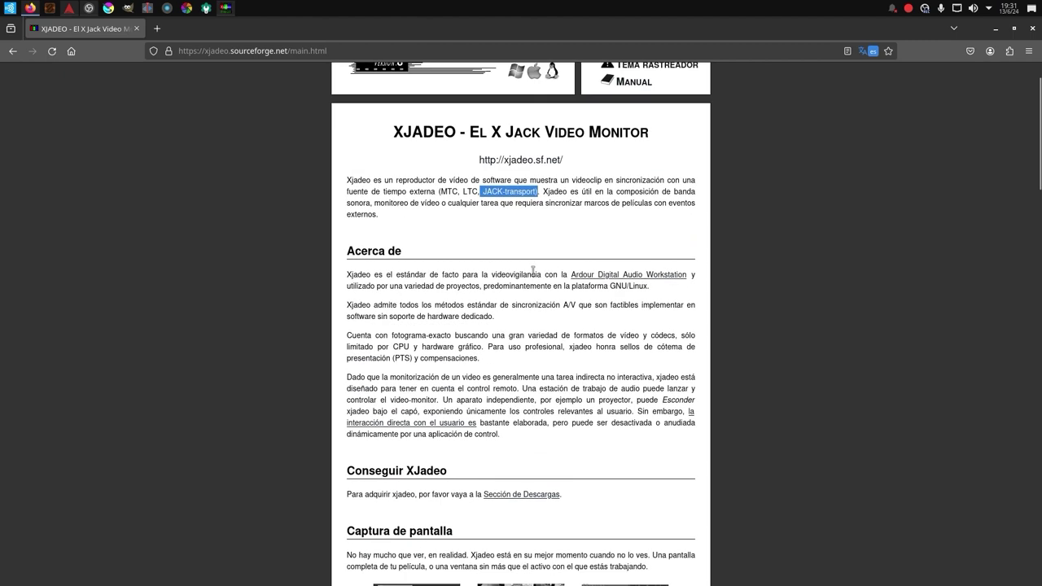
{"action": "scroll", "coordinate": [533, 269], "scroll_direction": "down", "scroll_amount": 7}
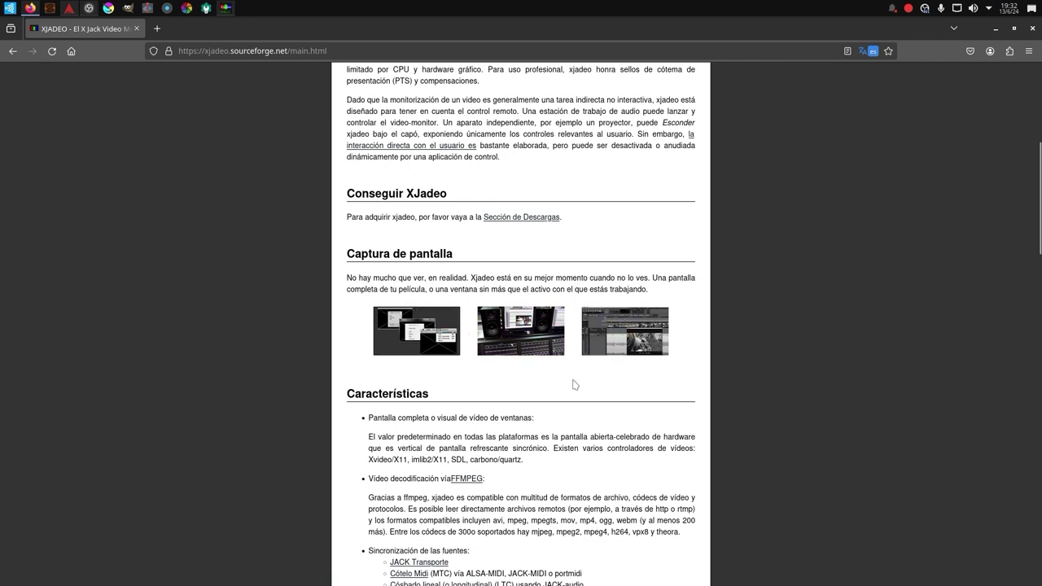
{"action": "scroll", "coordinate": [574, 383], "scroll_direction": "down", "scroll_amount": 1}
{"action": "scroll", "coordinate": [578, 381], "scroll_direction": "down", "scroll_amount": 4}
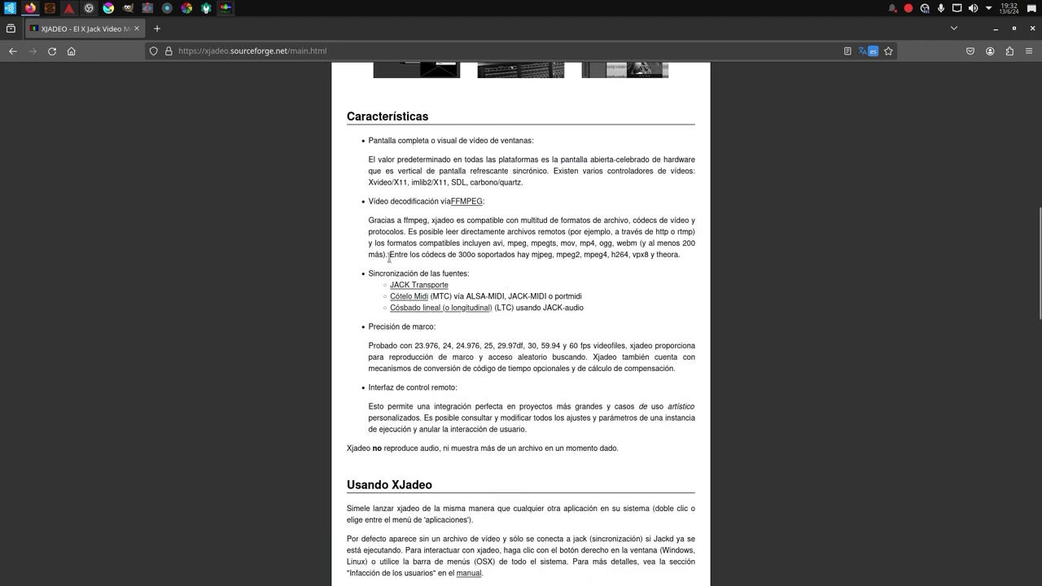
{"action": "scroll", "coordinate": [384, 197], "scroll_direction": "down", "scroll_amount": 3}
{"action": "scroll", "coordinate": [384, 197], "scroll_direction": "down", "scroll_amount": 1}
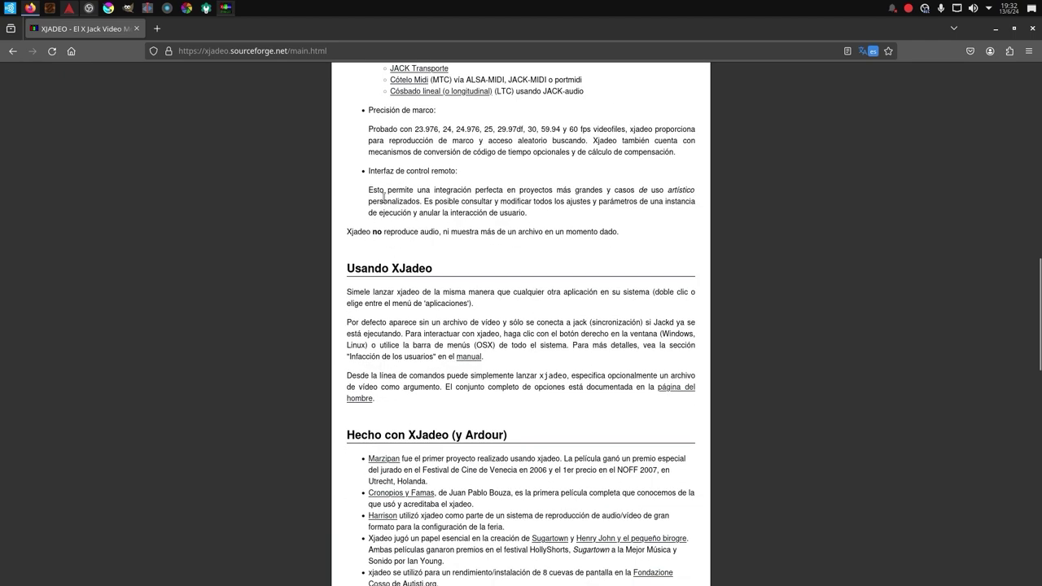
{"action": "scroll", "coordinate": [384, 197], "scroll_direction": "down", "scroll_amount": 2}
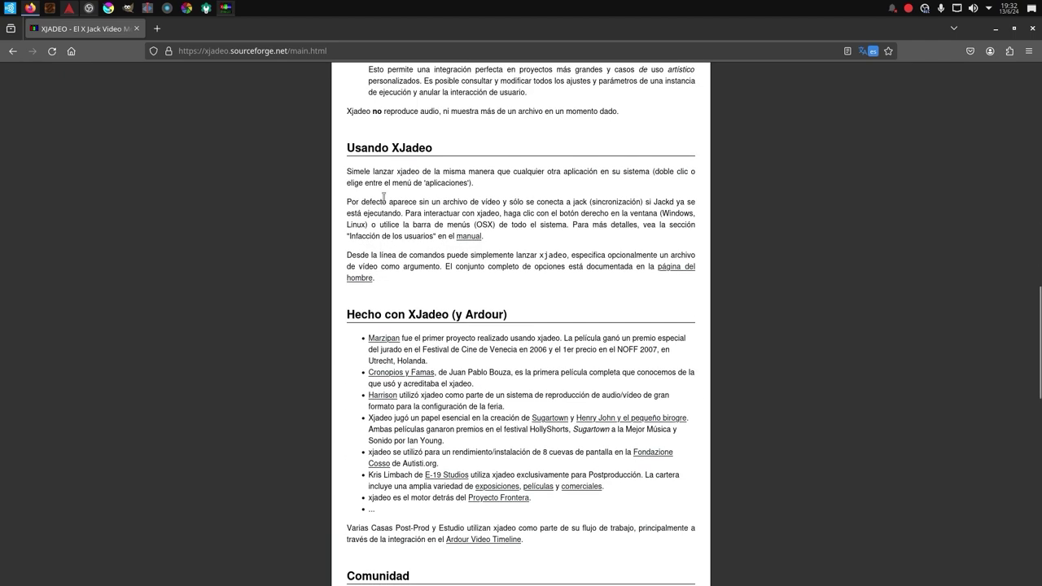
{"action": "scroll", "coordinate": [383, 197], "scroll_direction": "down", "scroll_amount": 1}
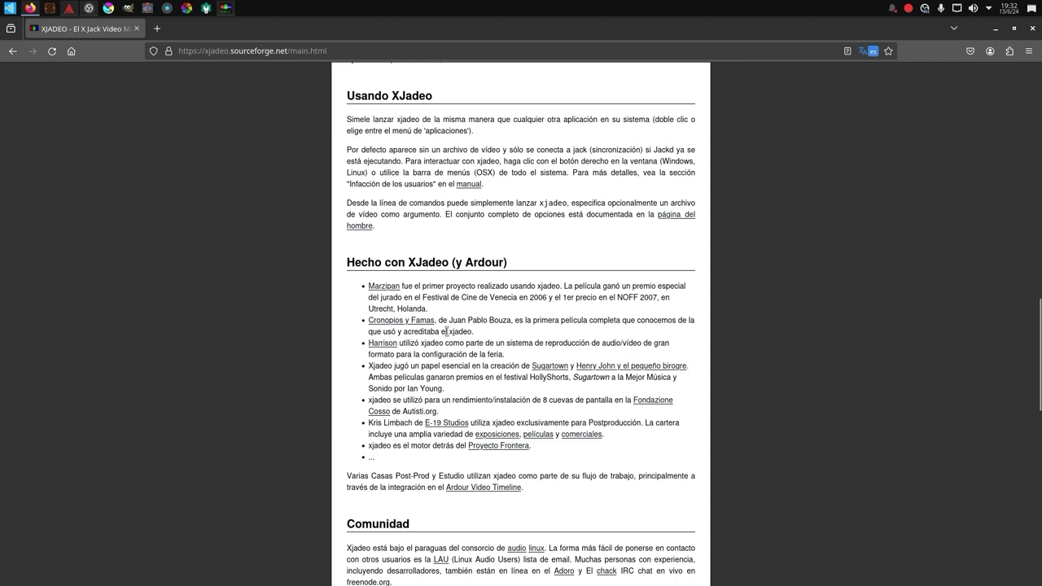
{"action": "scroll", "coordinate": [444, 342], "scroll_direction": "down", "scroll_amount": 6}
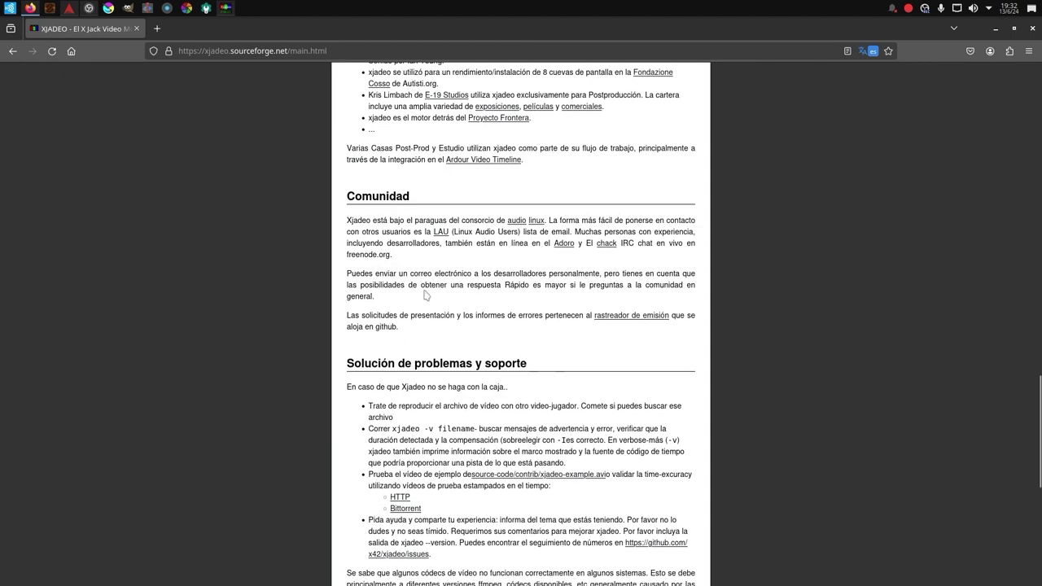
{"action": "scroll", "coordinate": [420, 342], "scroll_direction": "down", "scroll_amount": 7}
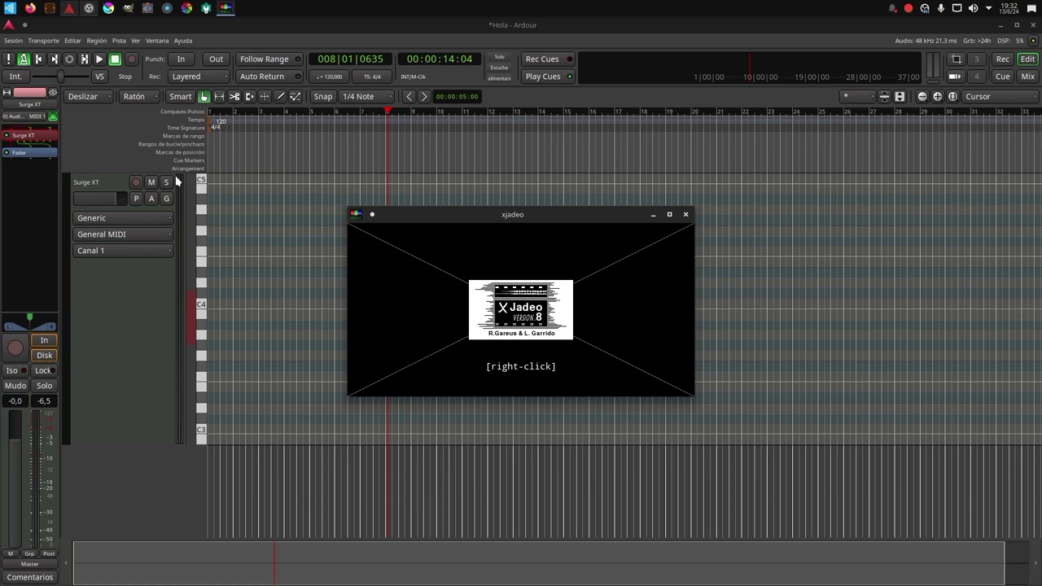
Step: Move the Xjadeo window clear of Ardour's rulers and enable the Video Timeline ruler in the session
{"action": "left_click_drag", "start_coordinate": [468, 218], "coordinate": [493, 340]}
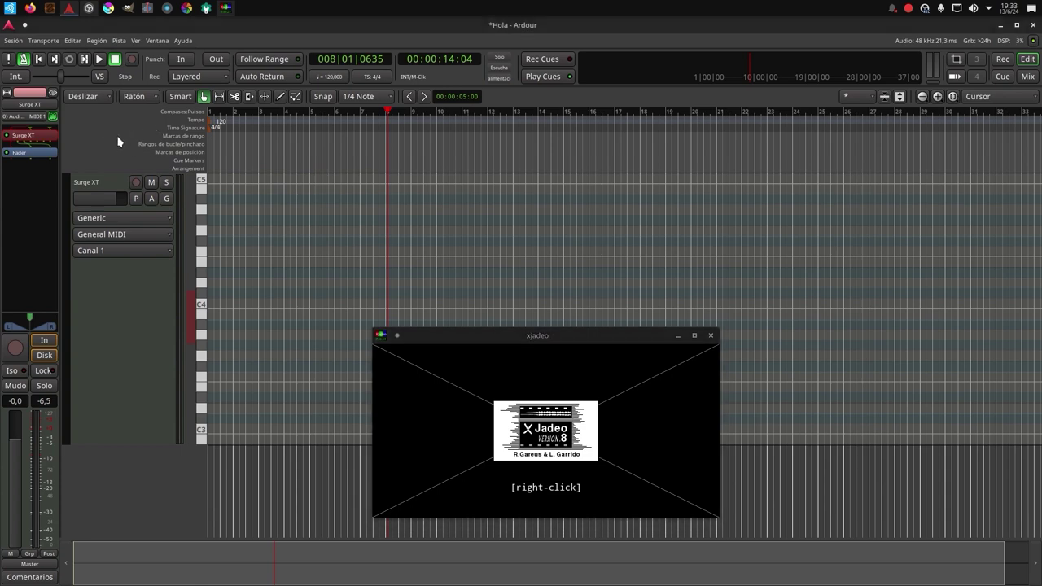
{"action": "right_click", "coordinate": [119, 143]}
{"action": "left_click", "coordinate": [79, 212]}
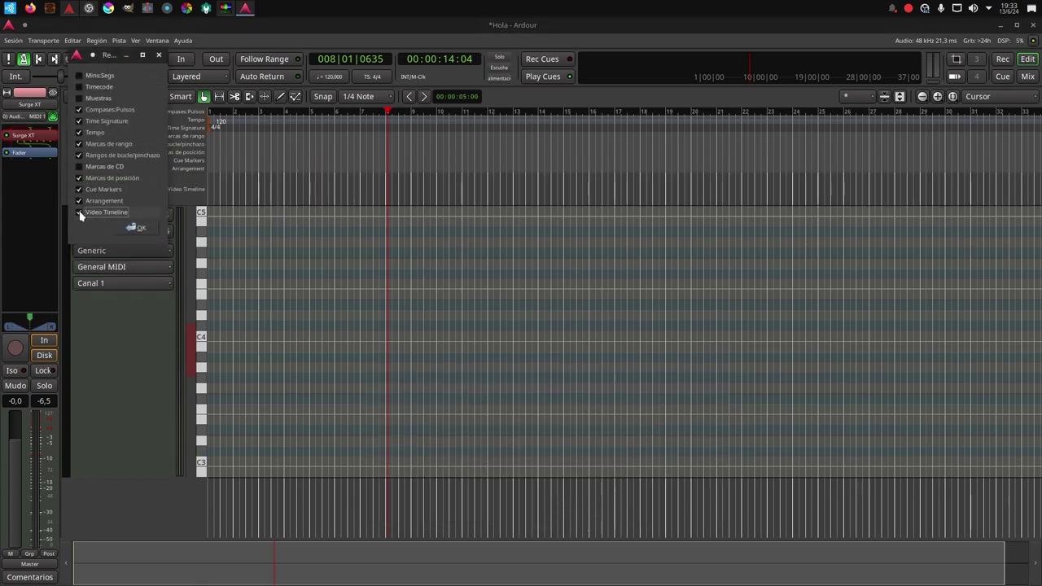
{"action": "left_click", "coordinate": [148, 227]}
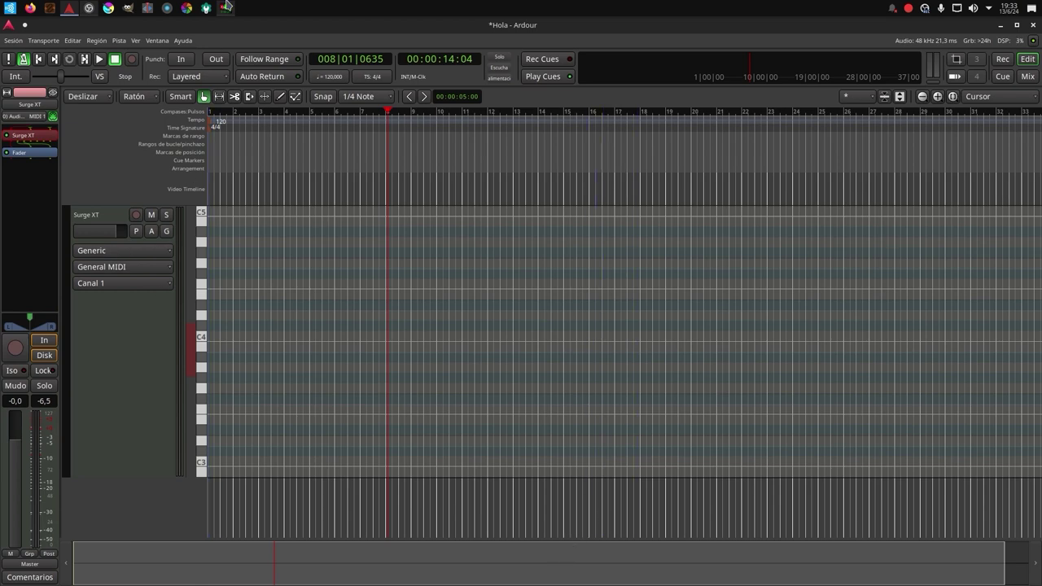
Step: Bring Xjadeo in front of Ardour and look through its OSD and Transport options
{"action": "mouse_move", "coordinate": [225, 10]}
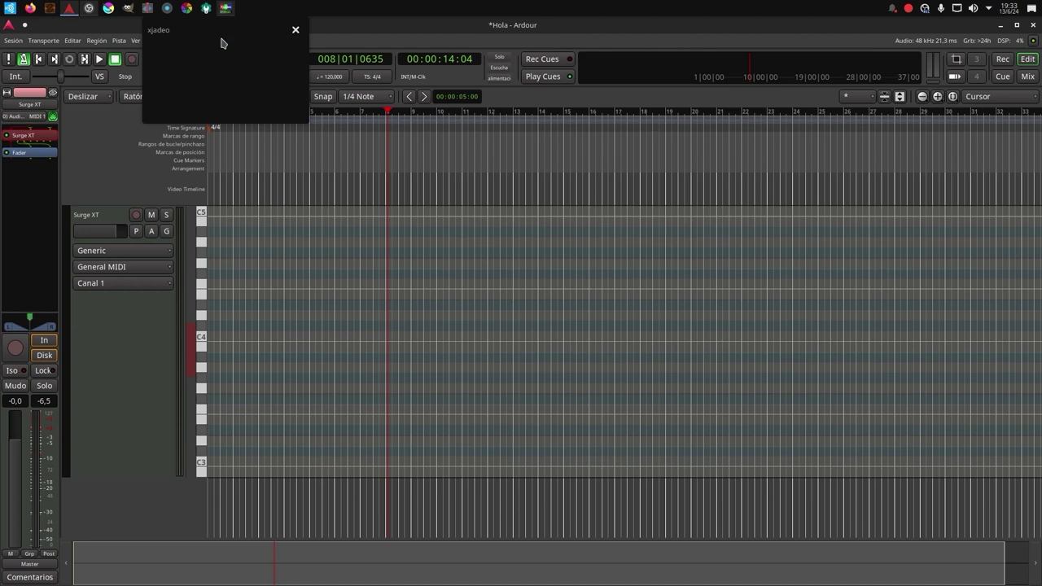
{"action": "left_click", "coordinate": [220, 32]}
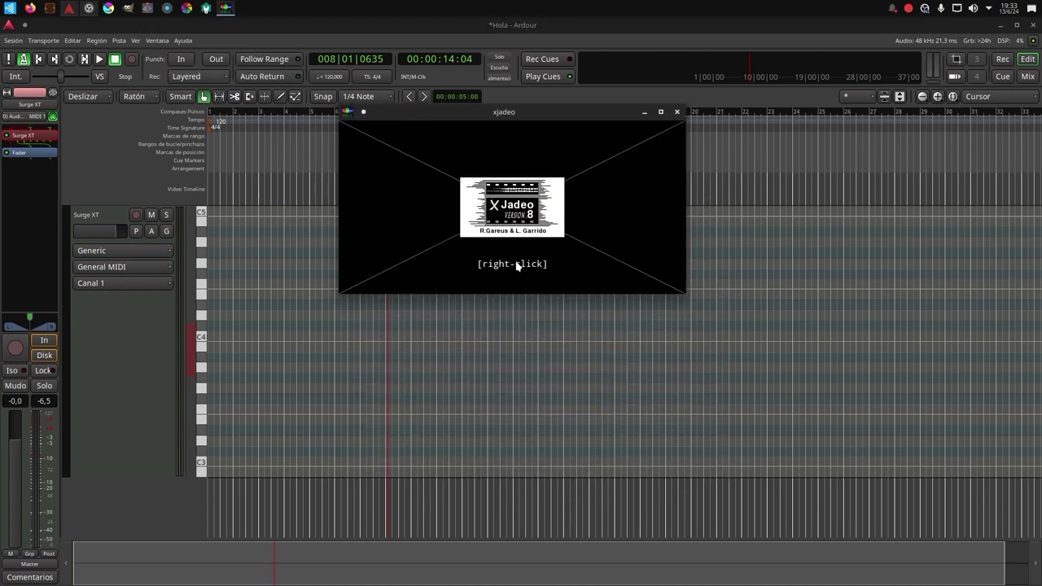
{"action": "right_click", "coordinate": [516, 265]}
{"action": "mouse_move", "coordinate": [549, 286]}
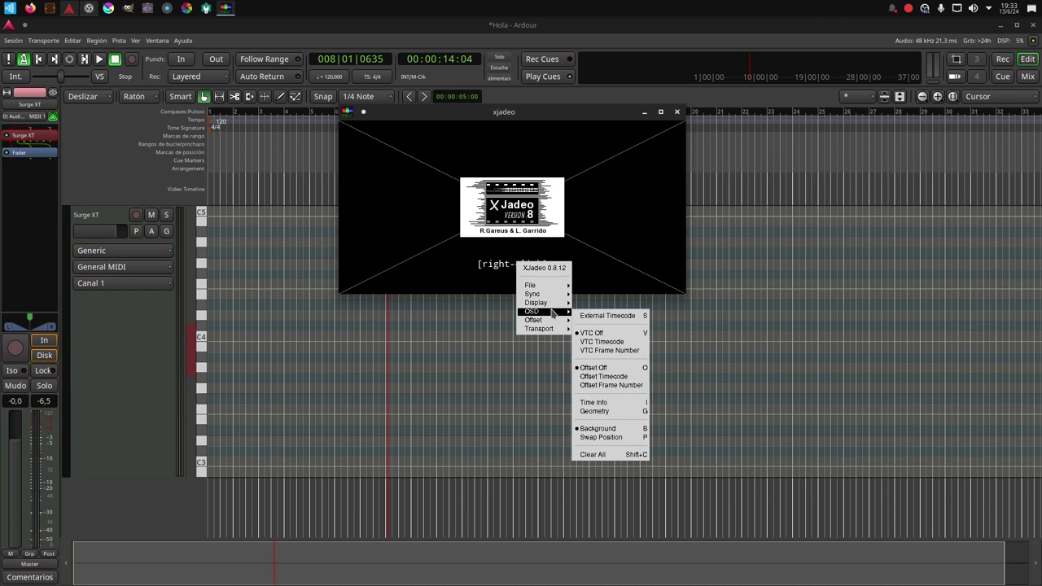
{"action": "mouse_move", "coordinate": [553, 330]}
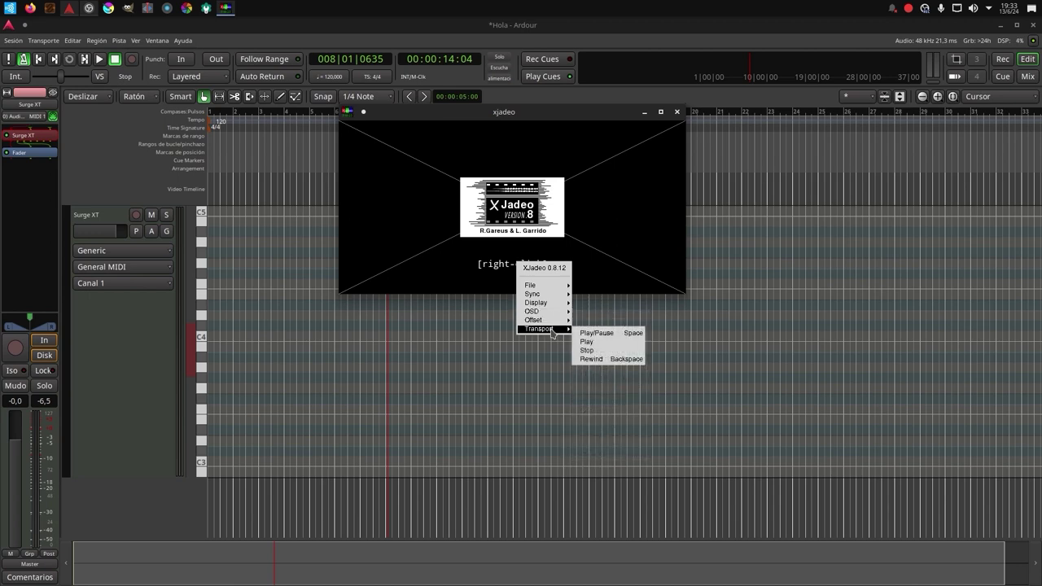
{"action": "left_click", "coordinate": [587, 350]}
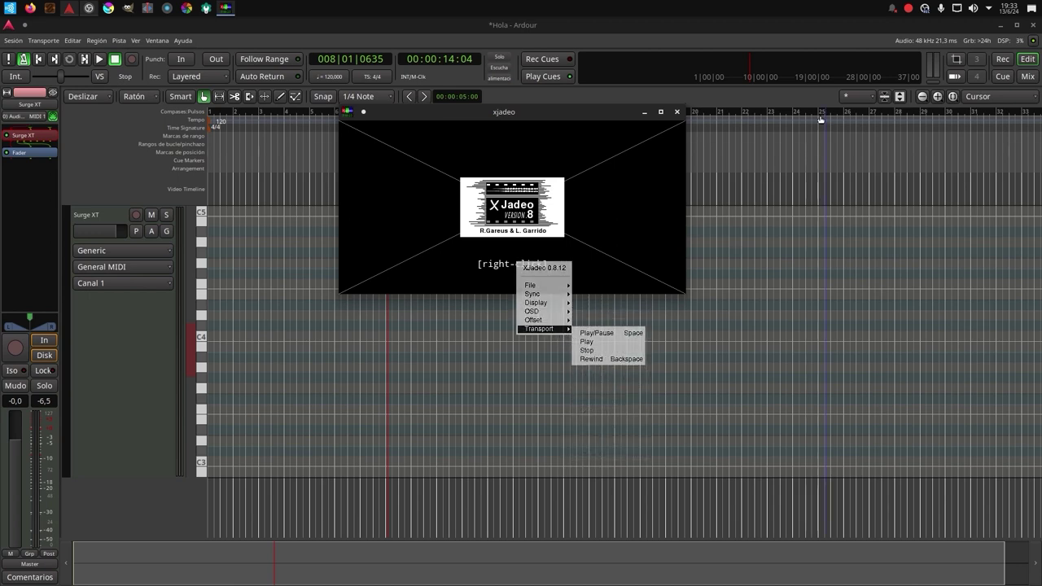
Step: Reposition the Xjadeo window over Ardour's track area below the Video Timeline and close it
{"action": "left_click_drag", "start_coordinate": [528, 116], "coordinate": [574, 241]}
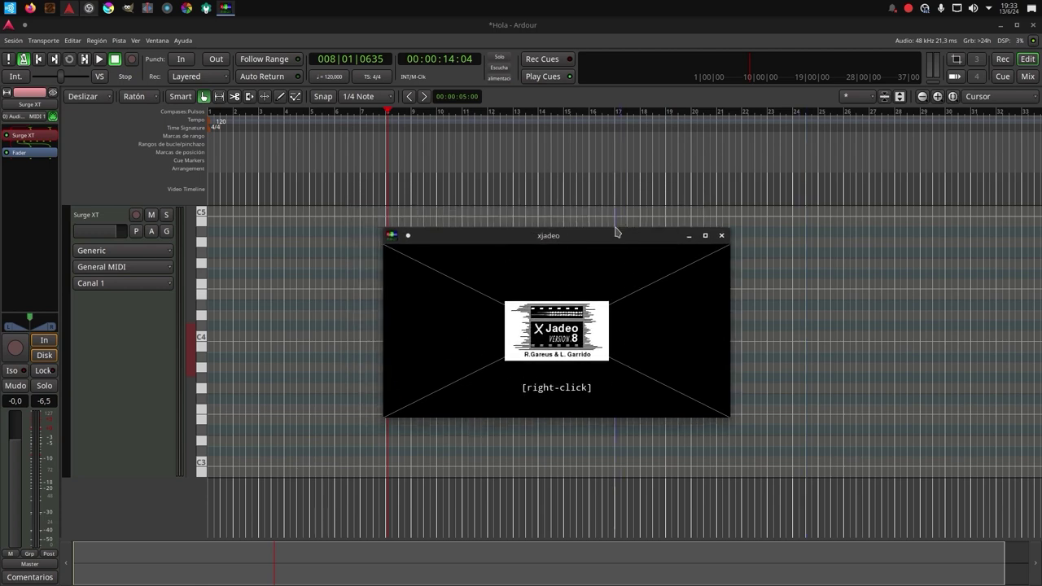
{"action": "left_click_drag", "start_coordinate": [614, 233], "coordinate": [602, 223]}
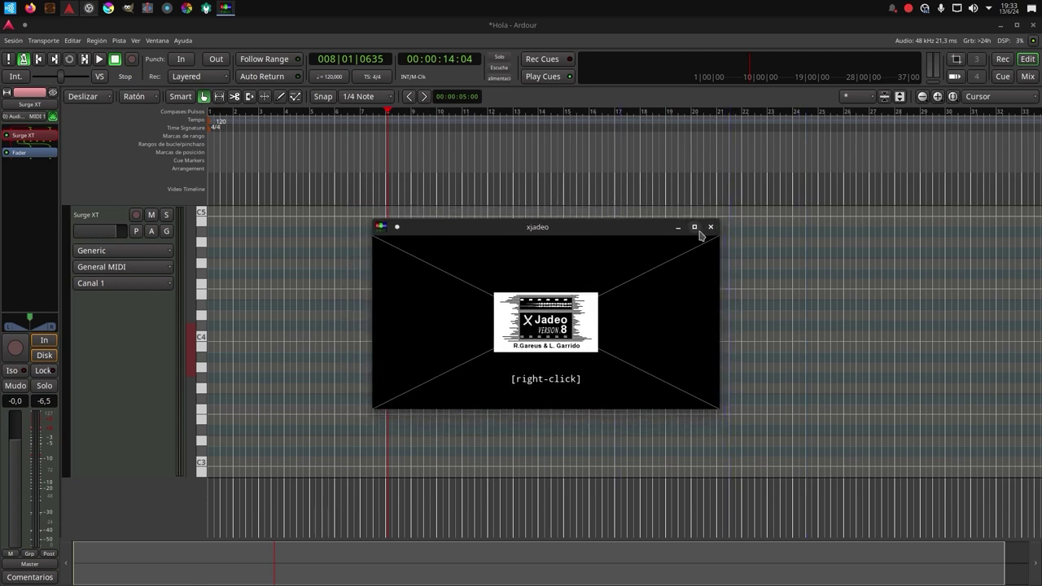
{"action": "left_click_drag", "start_coordinate": [650, 232], "coordinate": [647, 269]}
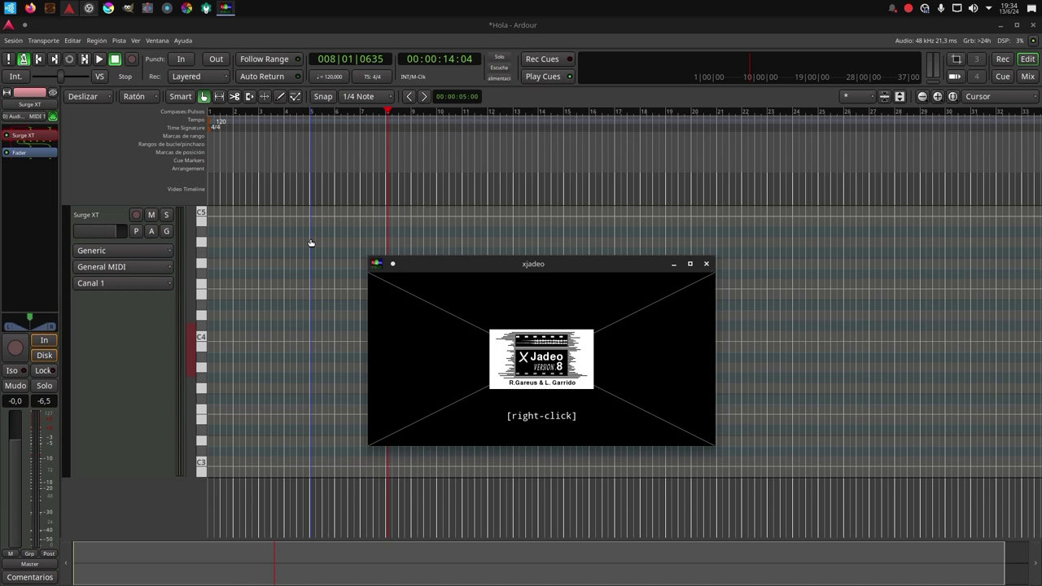
{"action": "left_click_drag", "start_coordinate": [577, 271], "coordinate": [543, 244]}
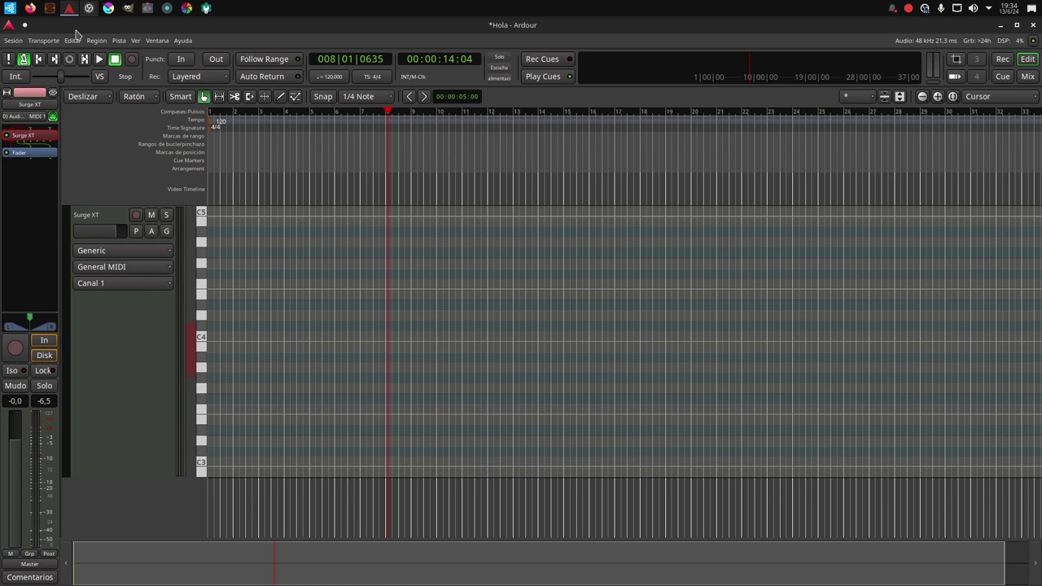
Step: Browse the installed video production and audio production applications, including the Audio Utilities group
{"action": "left_click", "coordinate": [9, 8]}
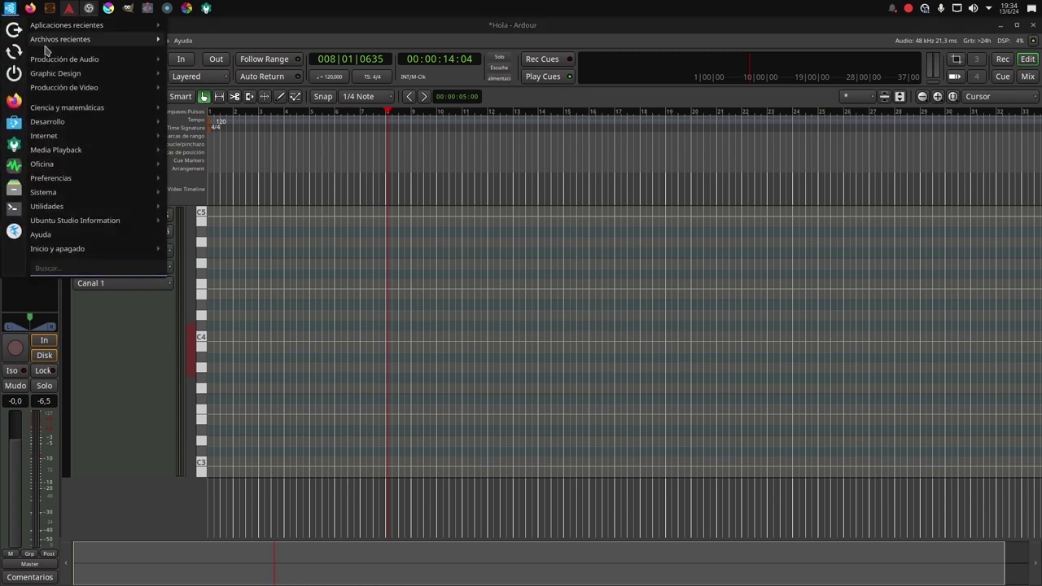
{"action": "mouse_move", "coordinate": [161, 104]}
{"action": "mouse_move", "coordinate": [131, 88]}
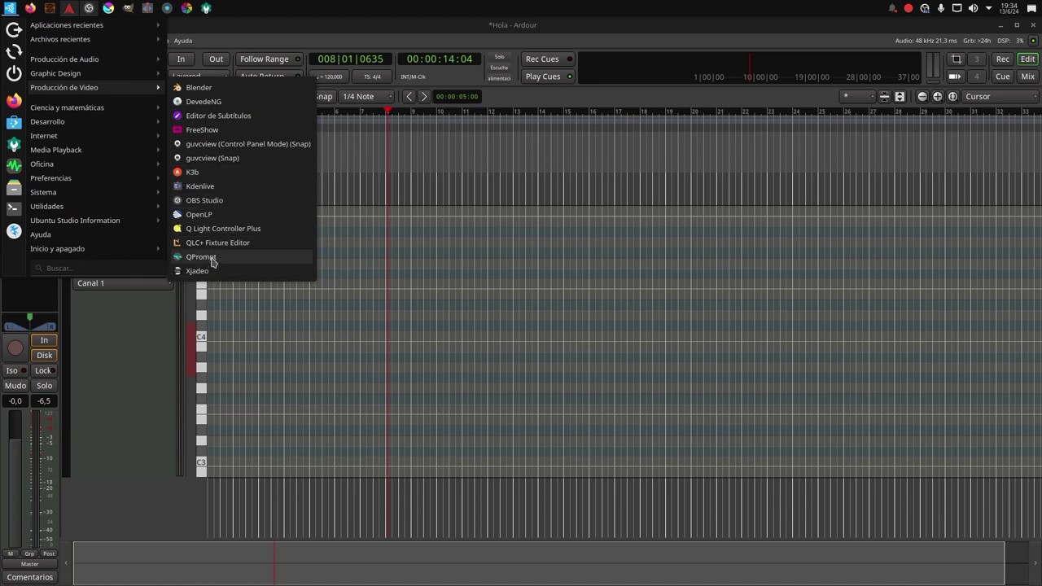
{"action": "mouse_move", "coordinate": [84, 66]}
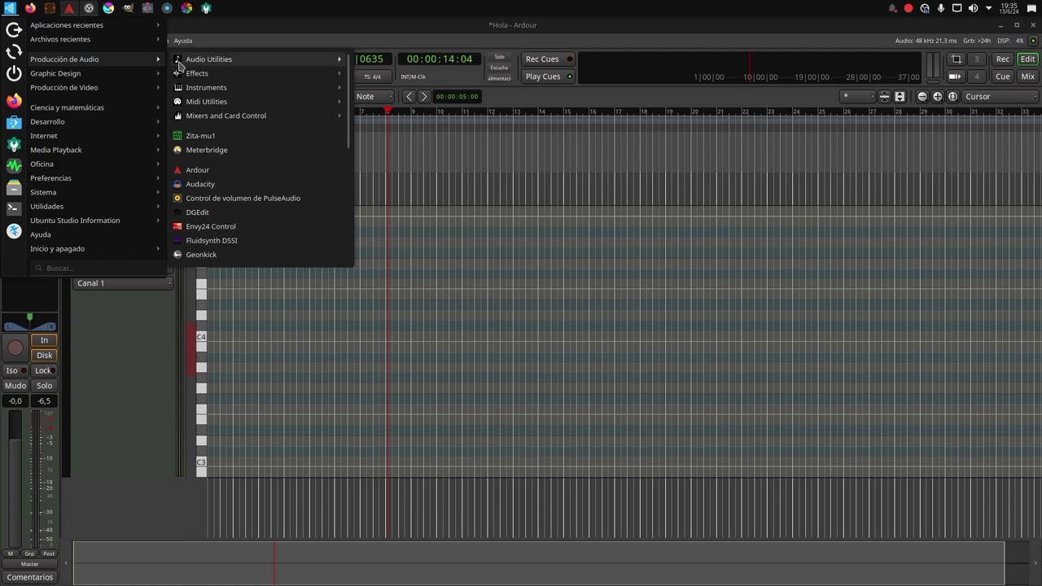
{"action": "mouse_move", "coordinate": [195, 66]}
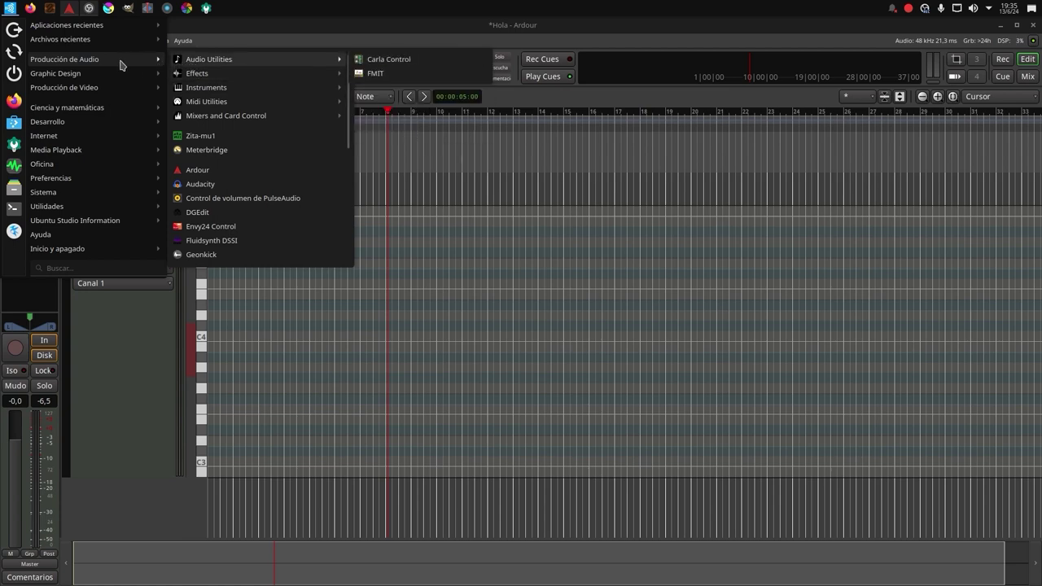